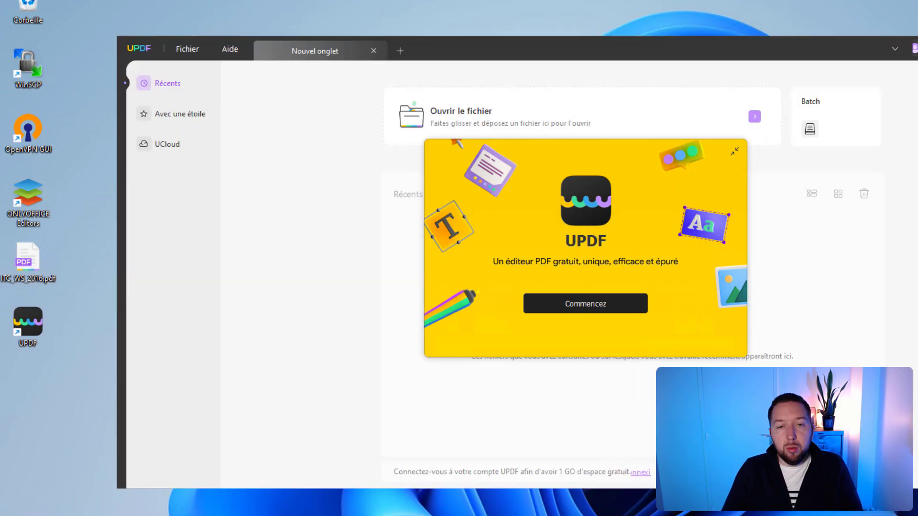
Step: Open ITC_WS_2016.pdf from the Bureau folder in a maximised UPDF window
{"action": "left_click", "coordinate": [601, 301]}
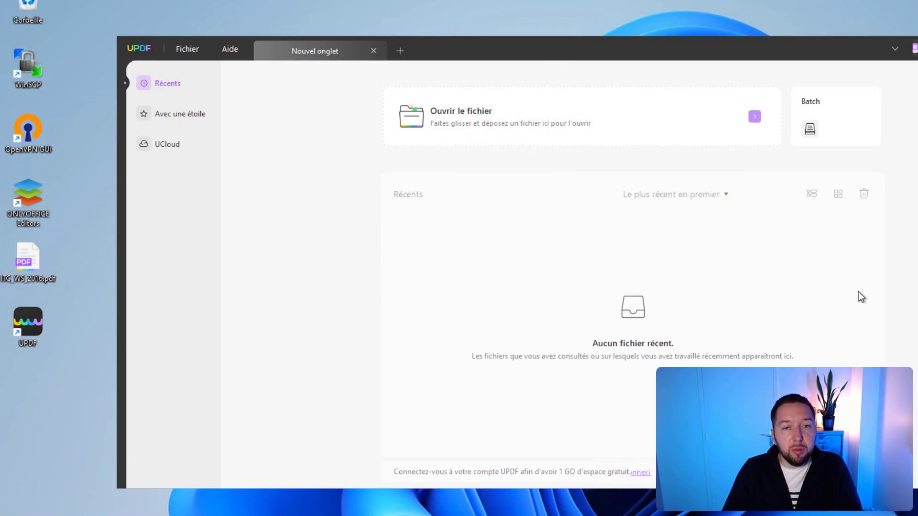
{"action": "double_click", "coordinate": [421, 45]}
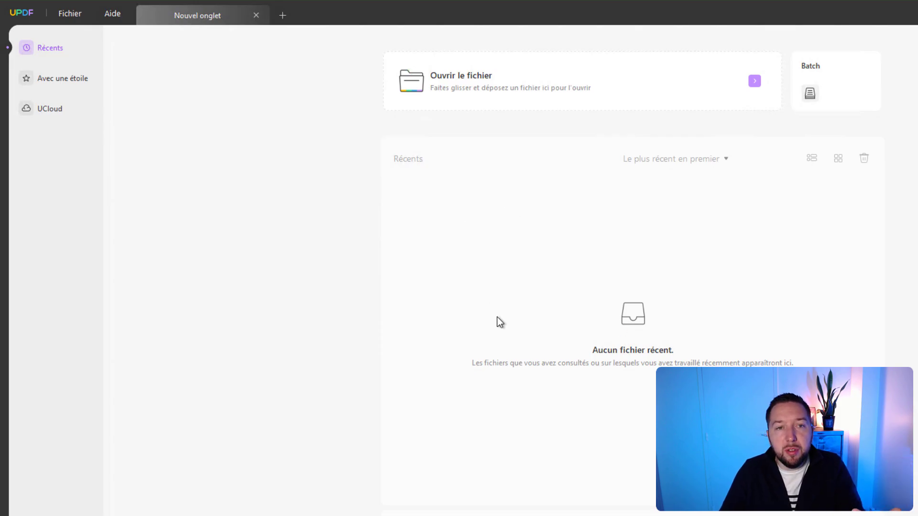
{"action": "left_click", "coordinate": [515, 78]}
{"action": "scroll", "coordinate": [65, 164], "scroll_direction": "up", "scroll_amount": 5}
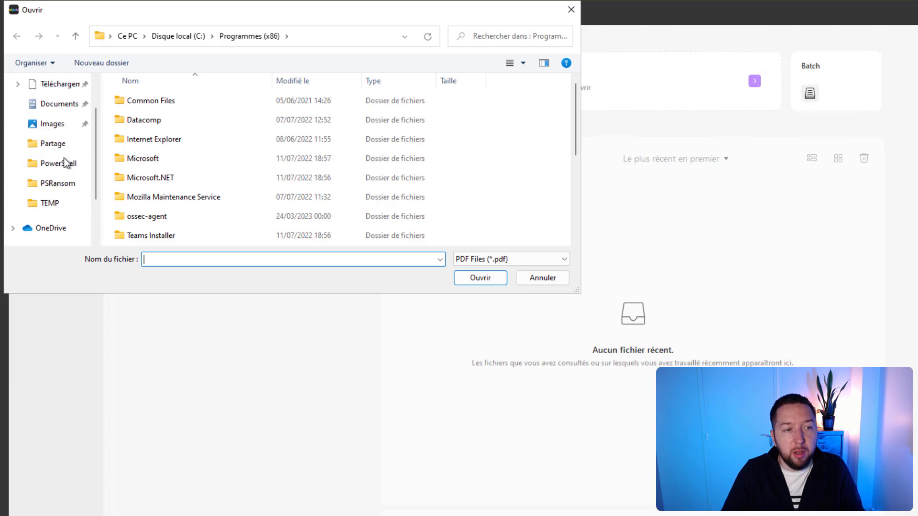
{"action": "left_click", "coordinate": [53, 112]}
{"action": "double_click", "coordinate": [160, 100]}
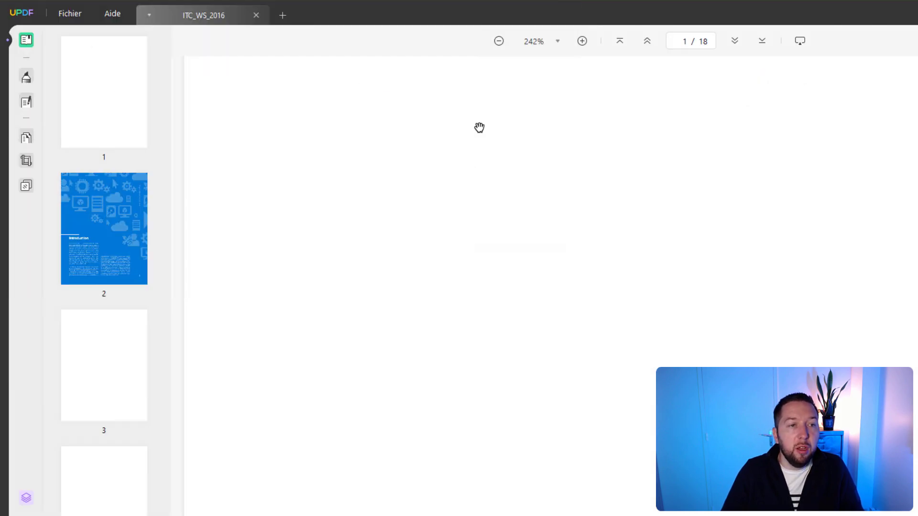
Step: Zoom to 124% so the cover fits, then page through a Diaporama slideshow
{"action": "scroll", "coordinate": [670, 283], "scroll_direction": "up", "scroll_amount": 1}
{"action": "scroll", "coordinate": [668, 281], "scroll_direction": "down", "scroll_amount": 8}
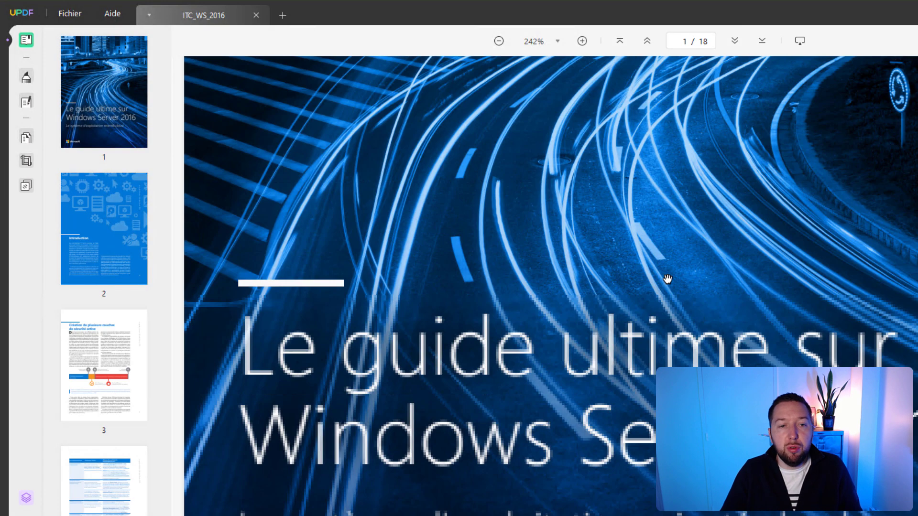
{"action": "scroll", "coordinate": [668, 279], "scroll_direction": "down", "scroll_amount": 3}
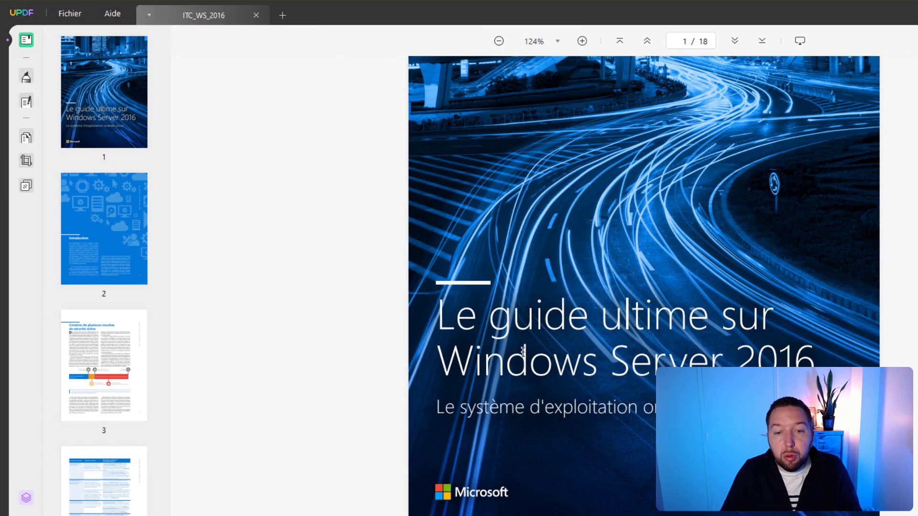
{"action": "scroll", "coordinate": [566, 299], "scroll_direction": "down", "scroll_amount": 10}
{"action": "scroll", "coordinate": [537, 311], "scroll_direction": "up", "scroll_amount": 15}
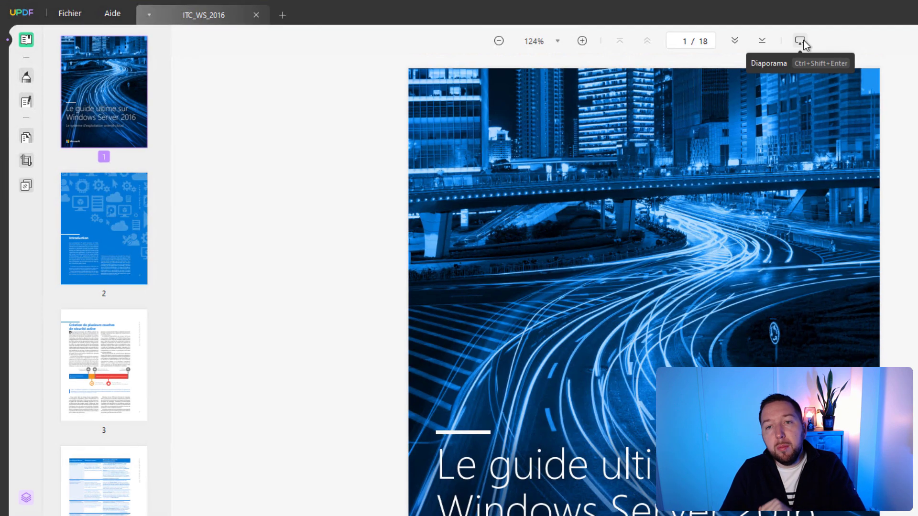
{"action": "left_click", "coordinate": [791, 41]}
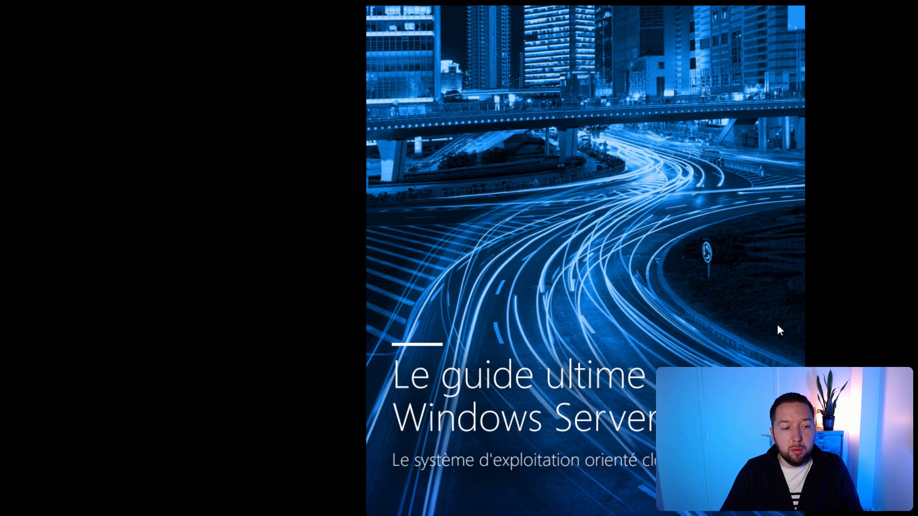
{"action": "key", "text": "Right"}
{"action": "key", "text": "Right"}
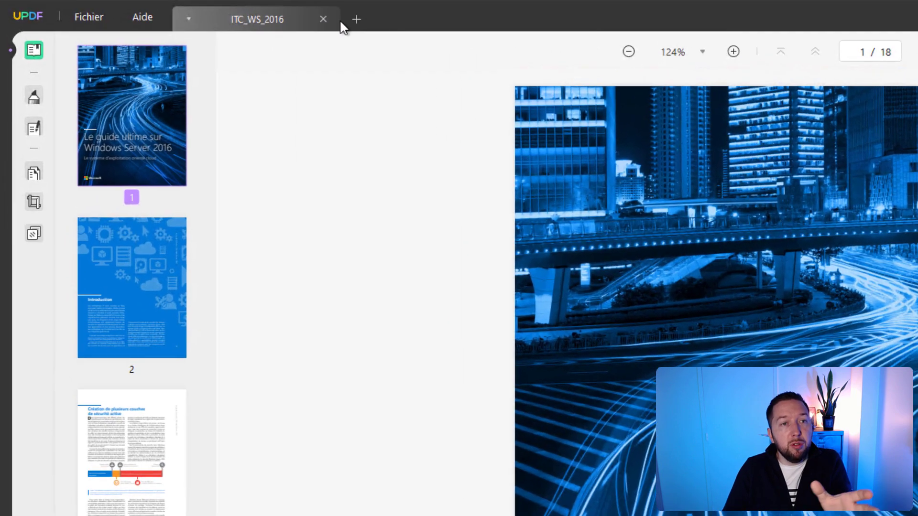
Step: Scroll to the Introduction on page 2 and turn on Commentaire mode
{"action": "left_click", "coordinate": [281, 15]}
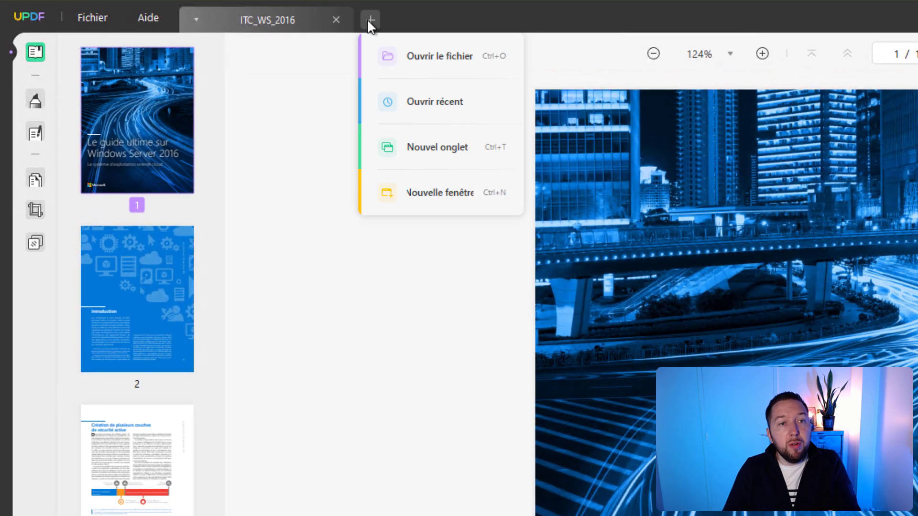
{"action": "mouse_move", "coordinate": [374, 15]}
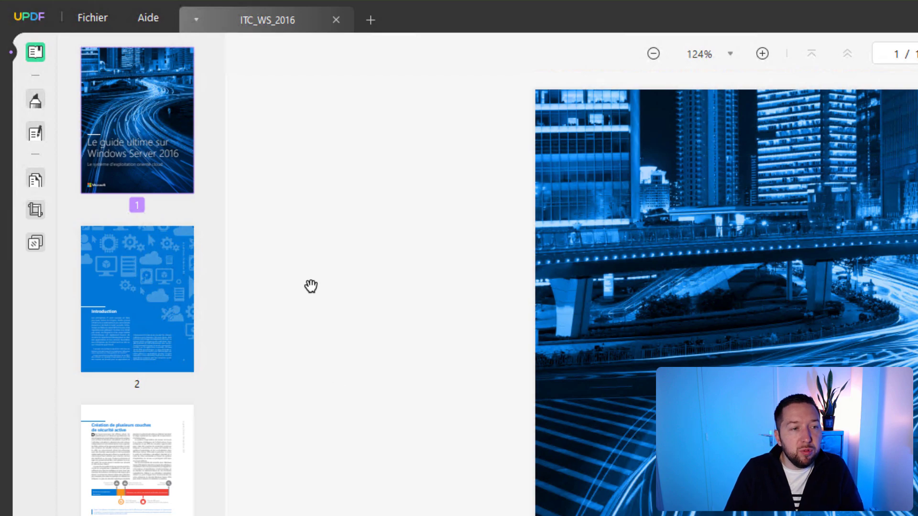
{"action": "scroll", "coordinate": [424, 153], "scroll_direction": "down", "scroll_amount": 10}
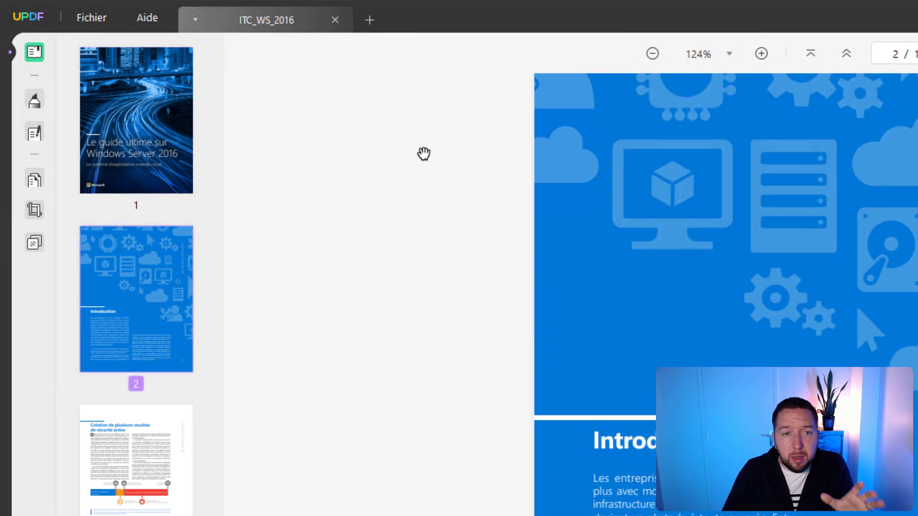
{"action": "left_click", "coordinate": [35, 100]}
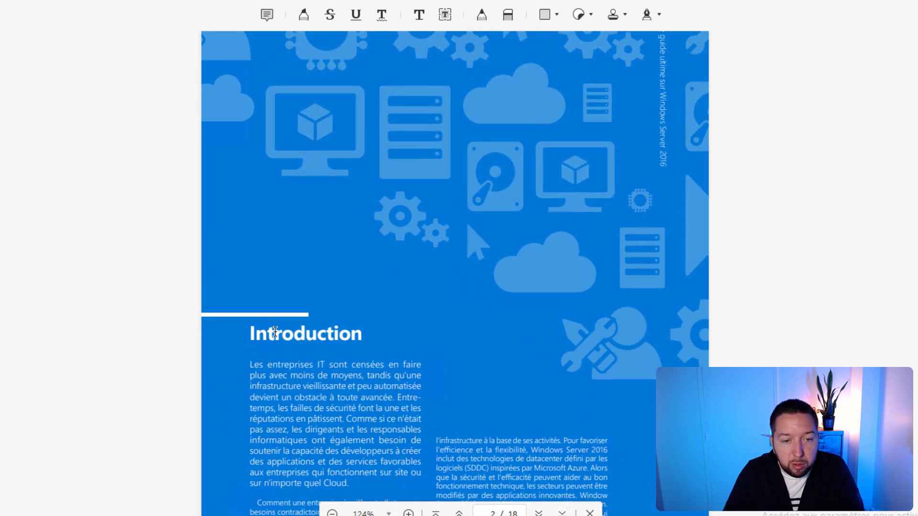
Step: Give the Introduction heading a red wavy (Ondulé) underline
{"action": "left_click_drag", "start_coordinate": [356, 331], "coordinate": [247, 328]}
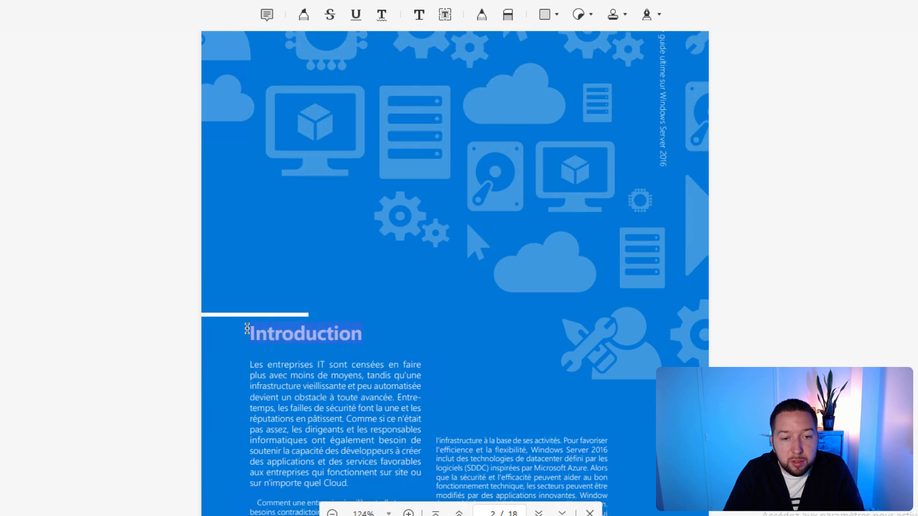
{"action": "left_click", "coordinate": [382, 15]}
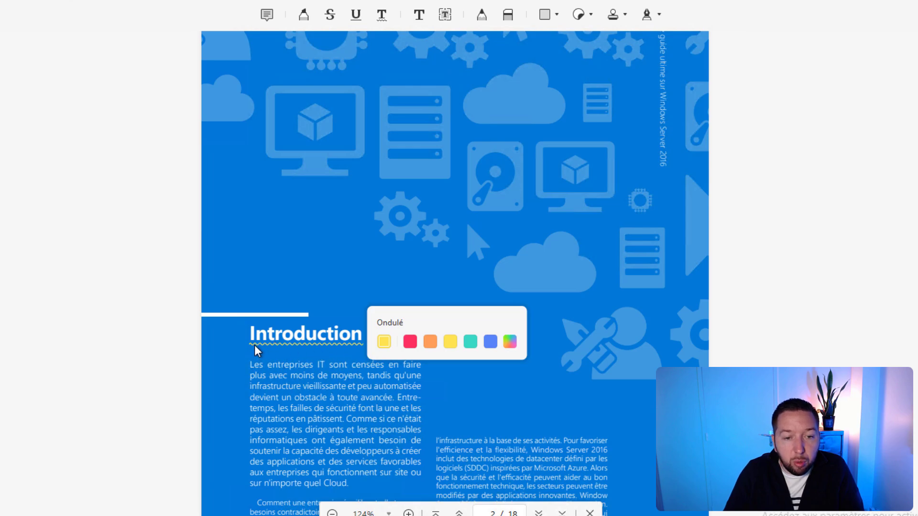
{"action": "left_click", "coordinate": [410, 342]}
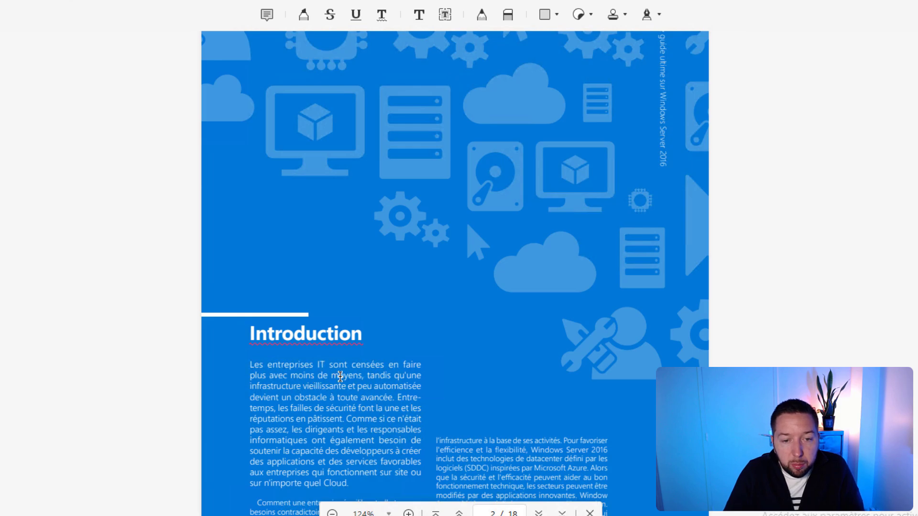
Step: Highlight the phrase from 'moyens' to 'automatisée' in yellow
{"action": "left_click_drag", "start_coordinate": [334, 377], "coordinate": [419, 390]}
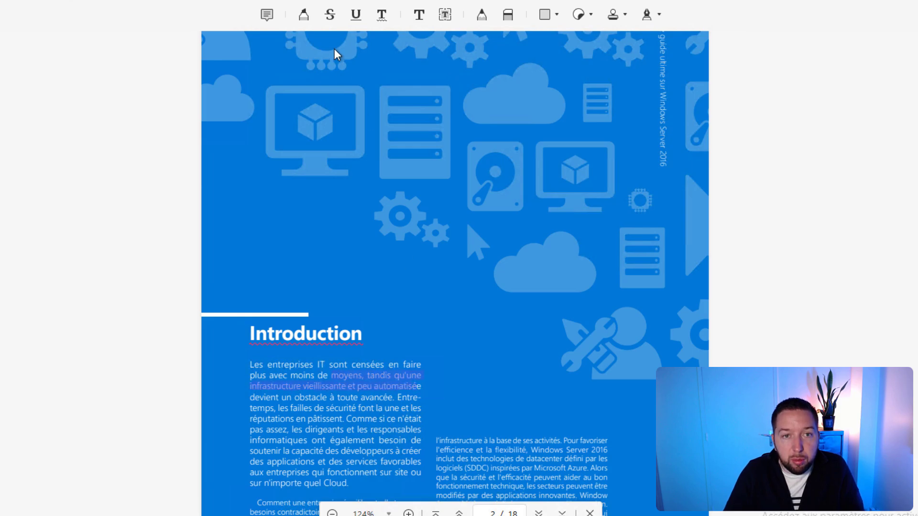
{"action": "left_click", "coordinate": [305, 15]}
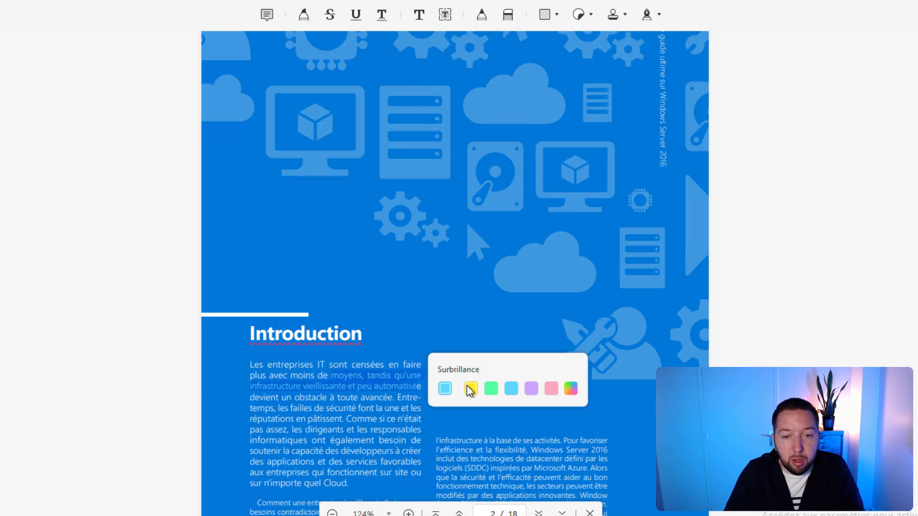
{"action": "left_click", "coordinate": [470, 388]}
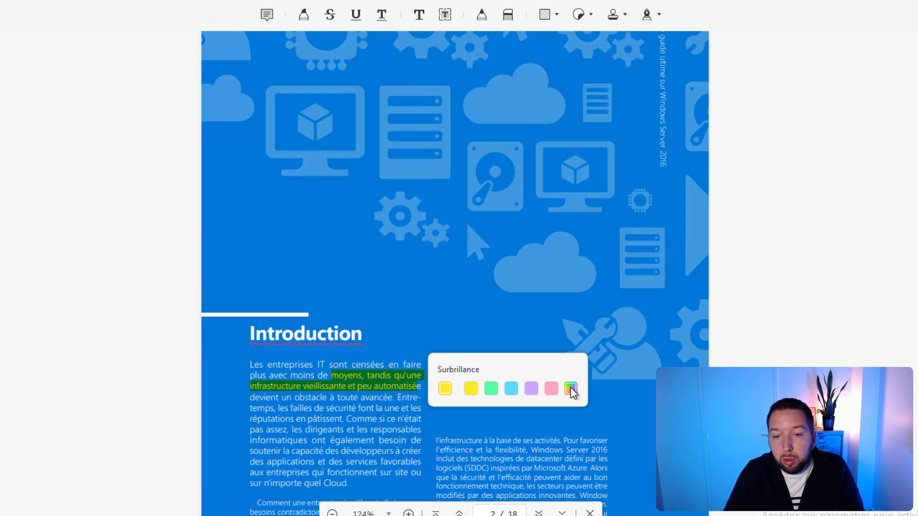
{"action": "left_click", "coordinate": [311, 427]}
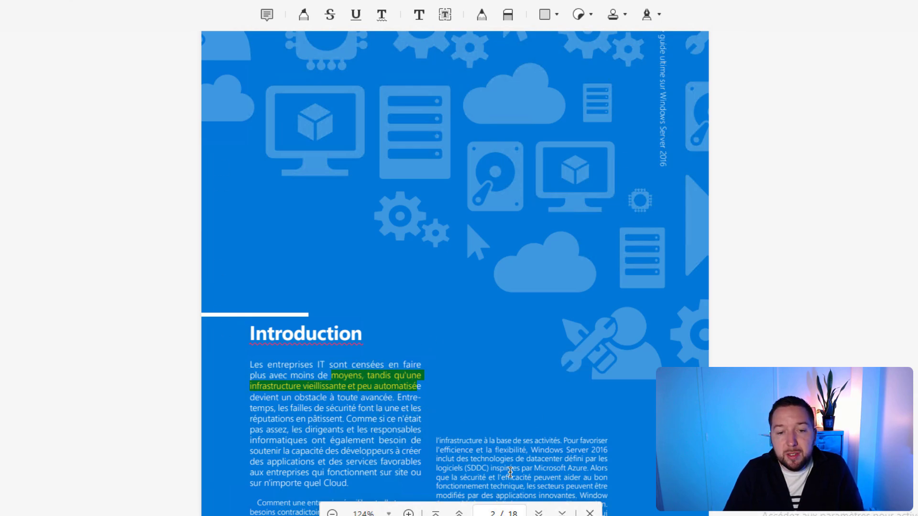
Step: Draw a rectangle around the Introduction heading
{"action": "left_click", "coordinate": [546, 16]}
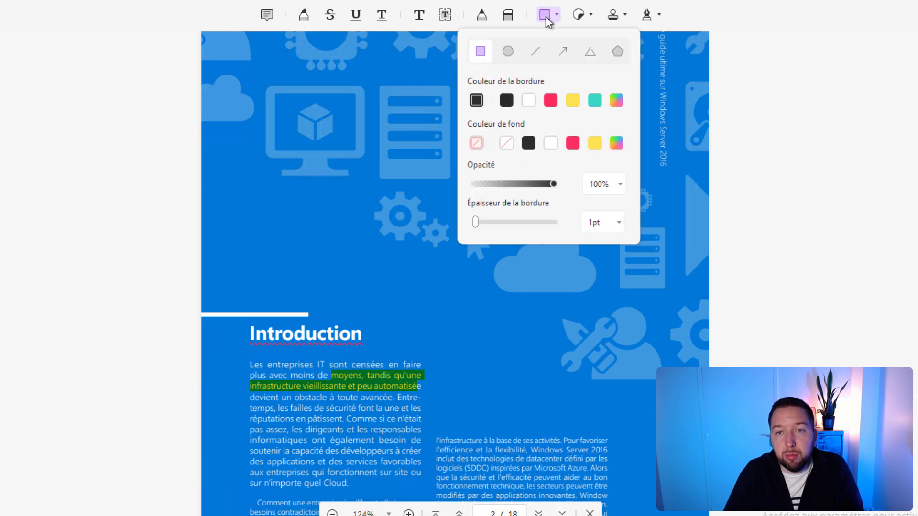
{"action": "left_click", "coordinate": [481, 53]}
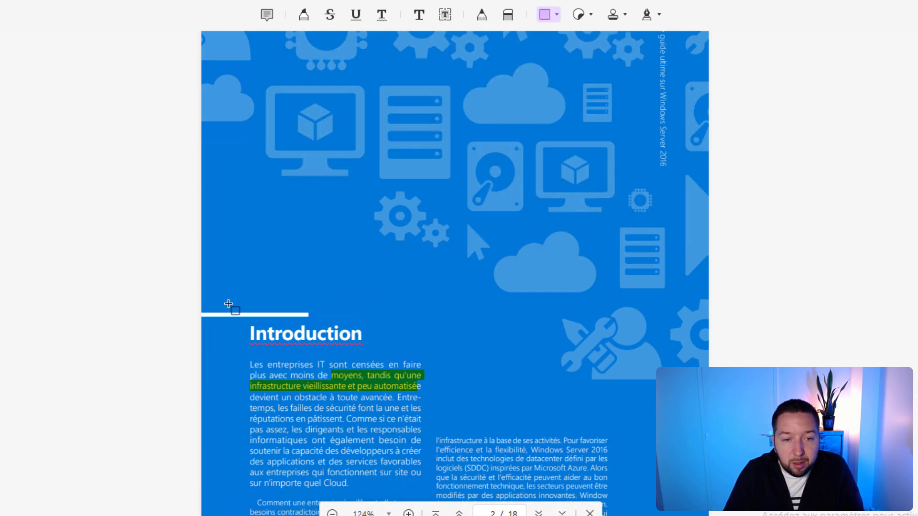
{"action": "mouse_move", "coordinate": [228, 304]}
{"action": "left_mouse_down"}
{"action": "mouse_move", "coordinate": [330, 363]}
{"action": "mouse_move", "coordinate": [412, 355]}
{"action": "left_mouse_up"}
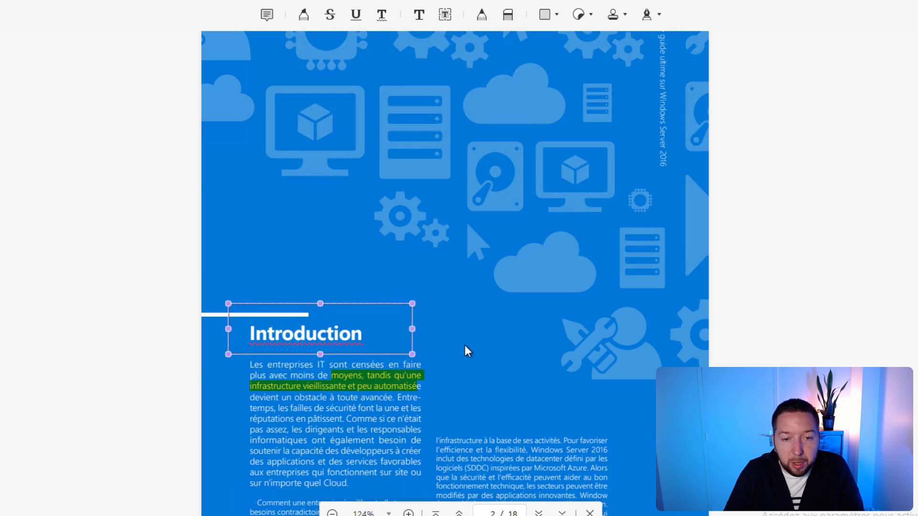
{"action": "left_click", "coordinate": [483, 325]}
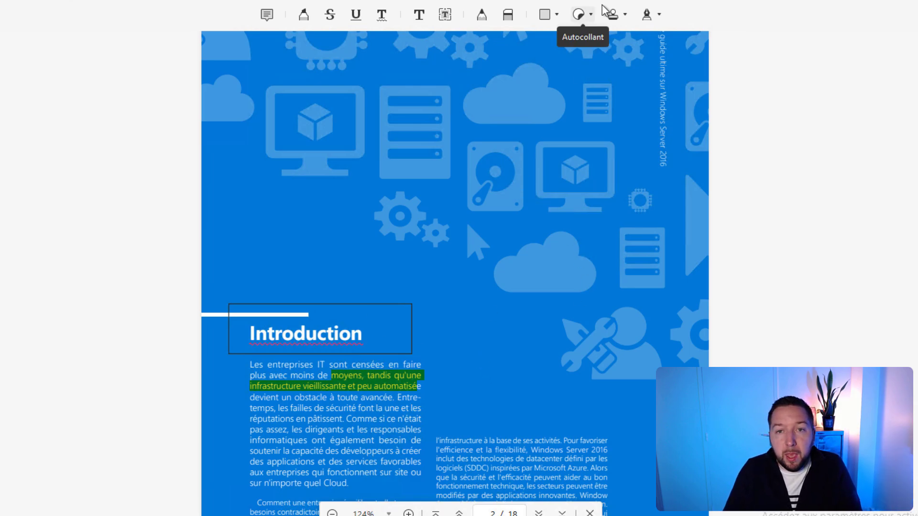
Step: Place the orange down-arrow sticker from Pointeur beside the Introduction paragraph on page 2
{"action": "left_click", "coordinate": [590, 19]}
{"action": "scroll", "coordinate": [620, 181], "scroll_direction": "down", "scroll_amount": 15}
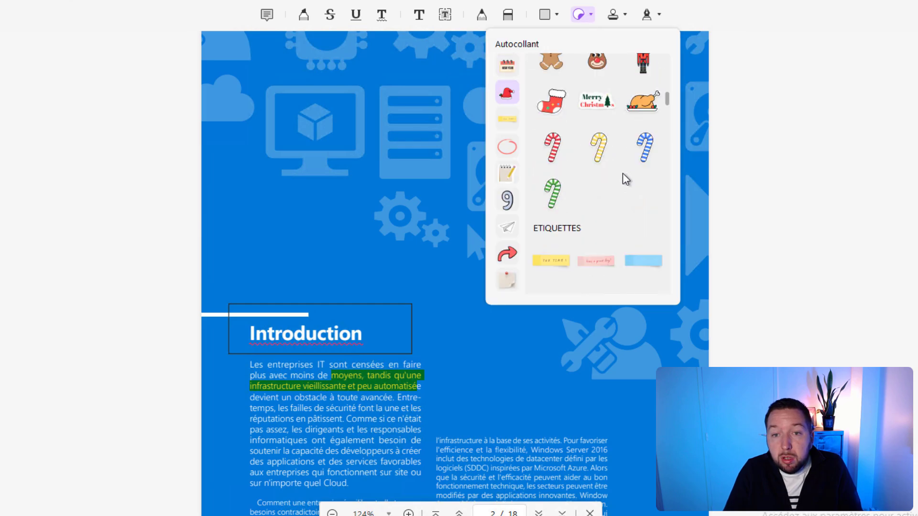
{"action": "scroll", "coordinate": [617, 170], "scroll_direction": "down", "scroll_amount": 10}
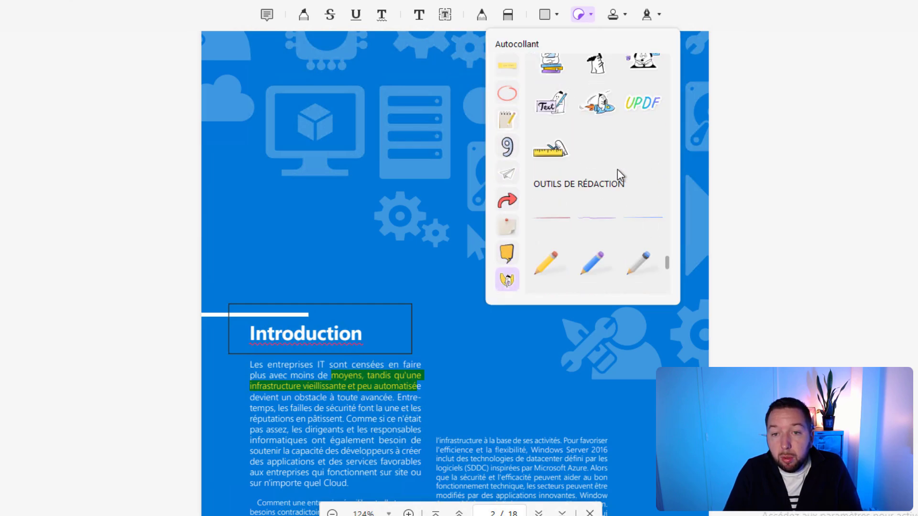
{"action": "scroll", "coordinate": [620, 175], "scroll_direction": "up", "scroll_amount": 12}
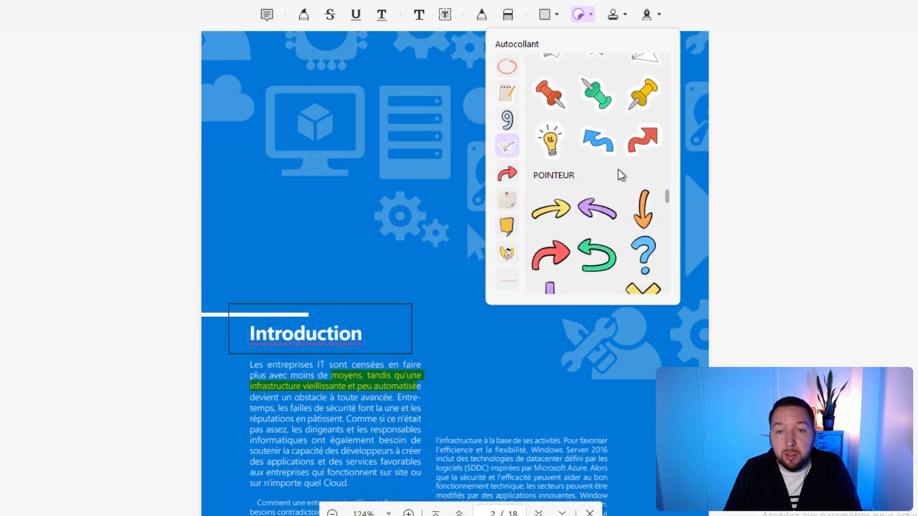
{"action": "scroll", "coordinate": [588, 163], "scroll_direction": "down", "scroll_amount": 5}
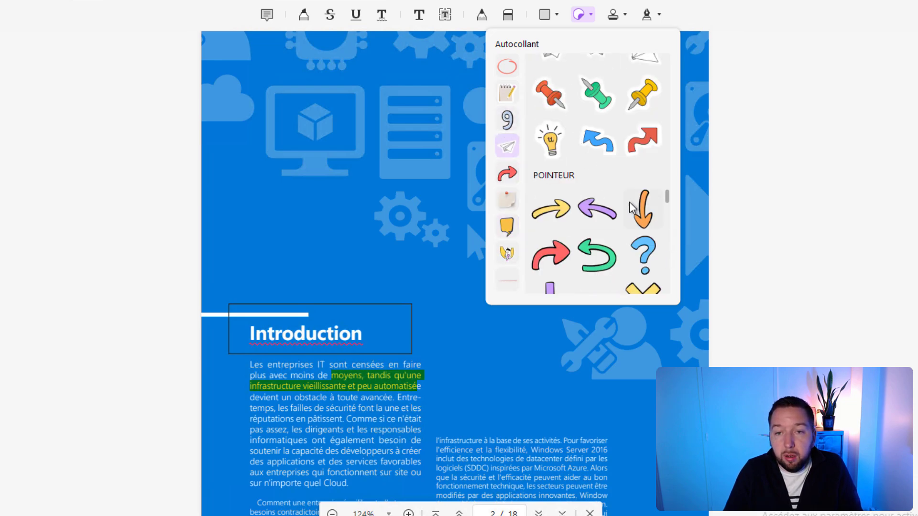
{"action": "left_click", "coordinate": [646, 208]}
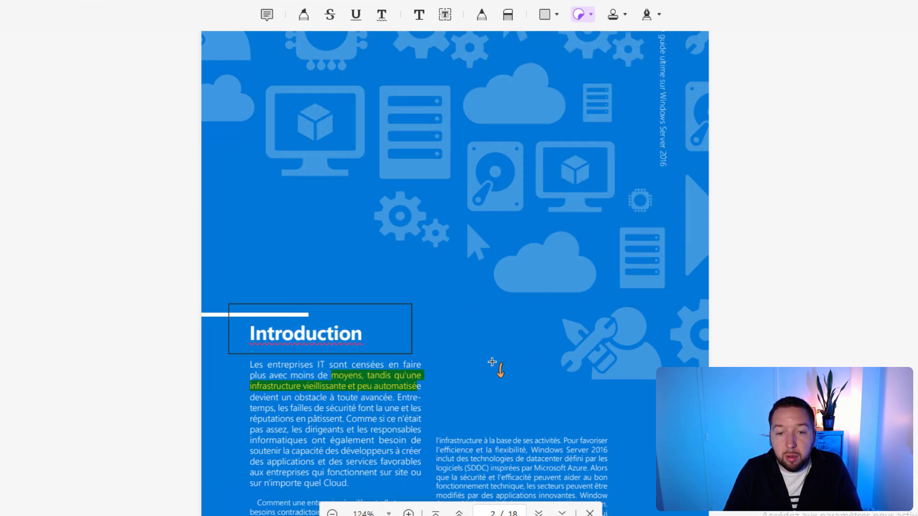
{"action": "left_click", "coordinate": [492, 362]}
{"action": "left_click_drag", "start_coordinate": [501, 362], "coordinate": [455, 361]}
{"action": "left_click", "coordinate": [535, 375]}
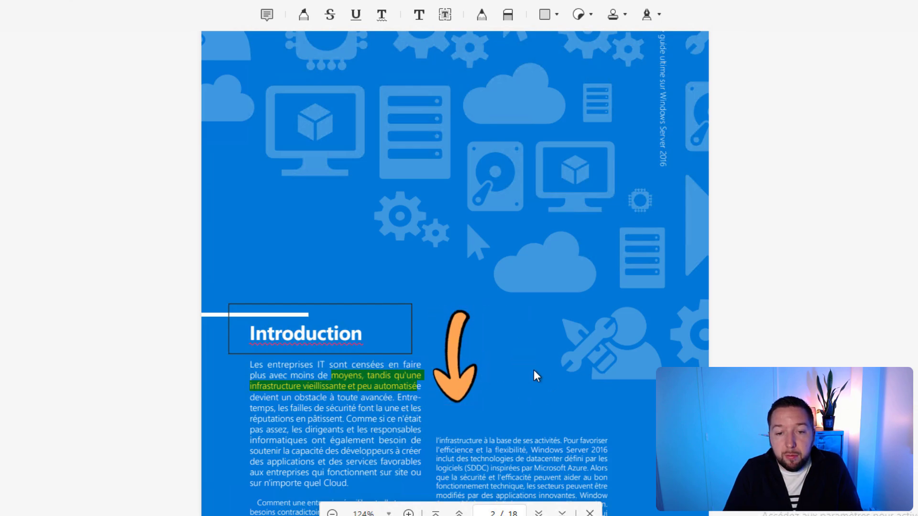
{"action": "left_click", "coordinate": [458, 370]}
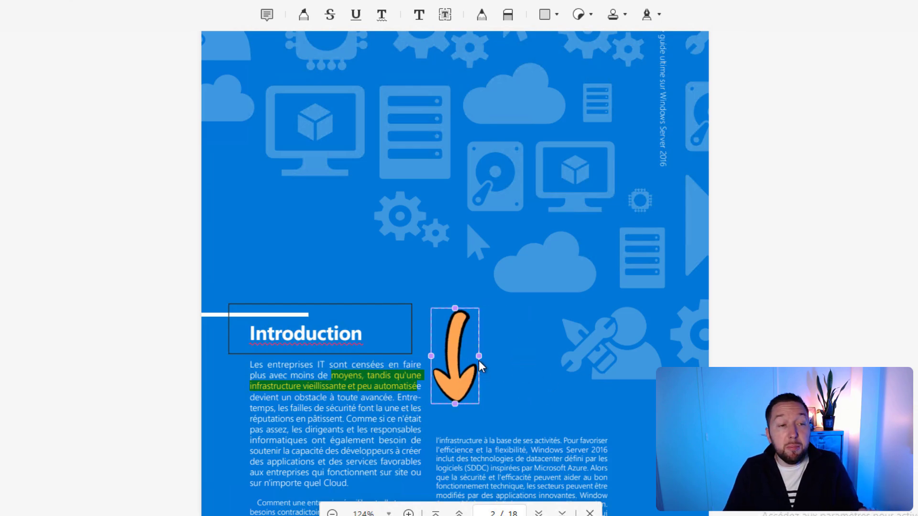
{"action": "left_click", "coordinate": [589, 293]}
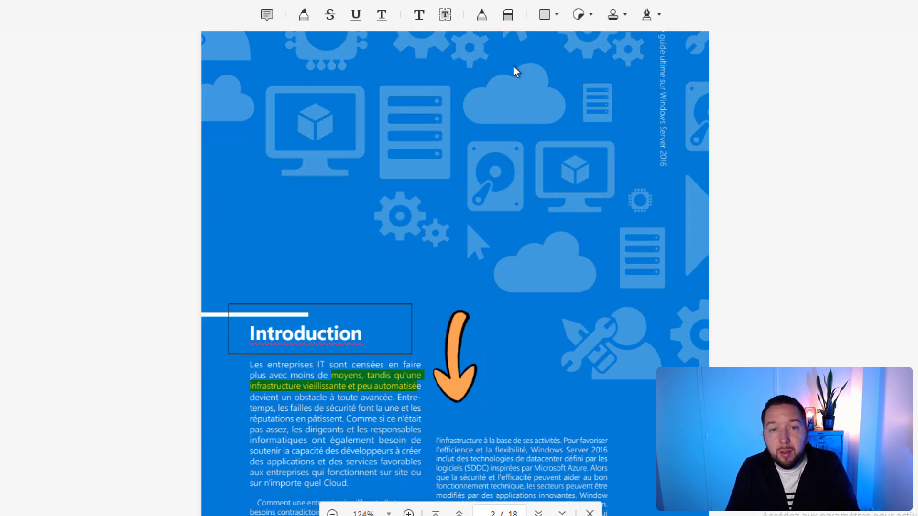
Step: Add a 'Test' text box above the orange arrow, then enter Modifier le fichier PDF mode
{"action": "left_click", "coordinate": [444, 14]}
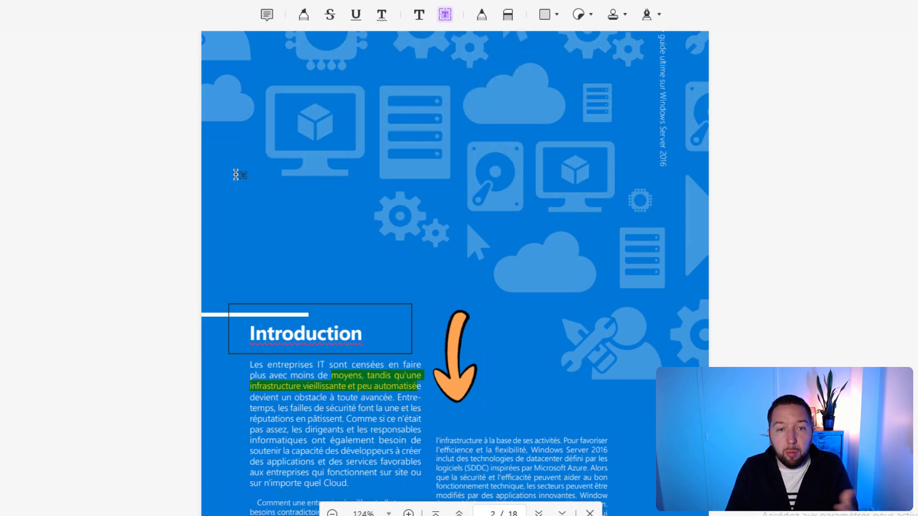
{"action": "left_click", "coordinate": [422, 271]}
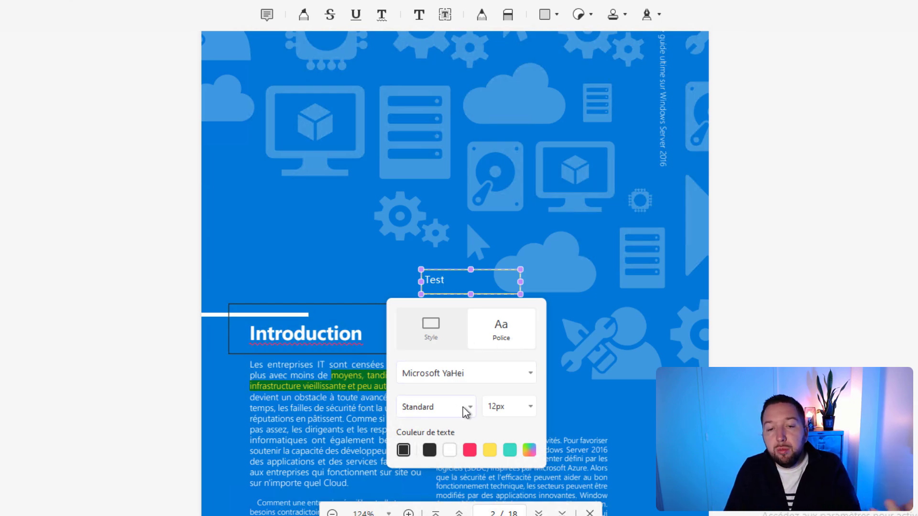
{"action": "left_click", "coordinate": [297, 203]}
{"action": "scroll", "coordinate": [564, 286], "scroll_direction": "down", "scroll_amount": 6}
{"action": "scroll", "coordinate": [547, 334], "scroll_direction": "up", "scroll_amount": 6}
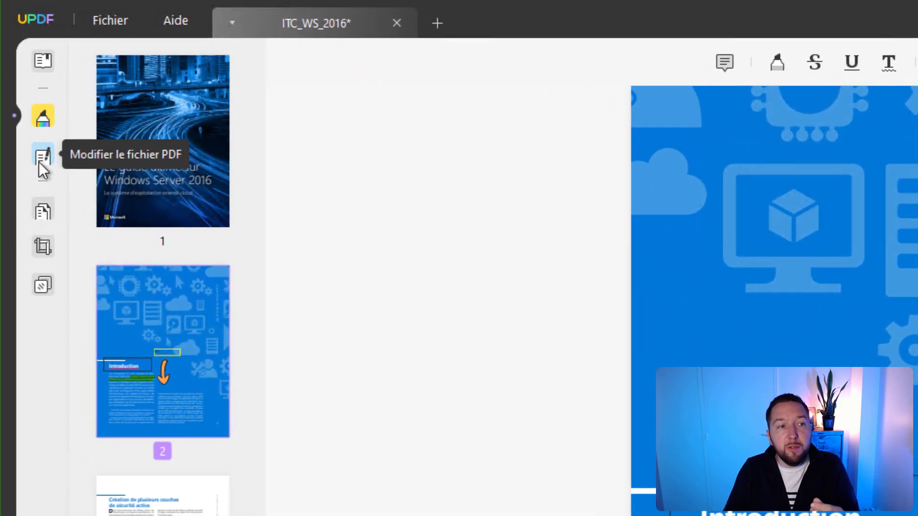
{"action": "left_click", "coordinate": [39, 162]}
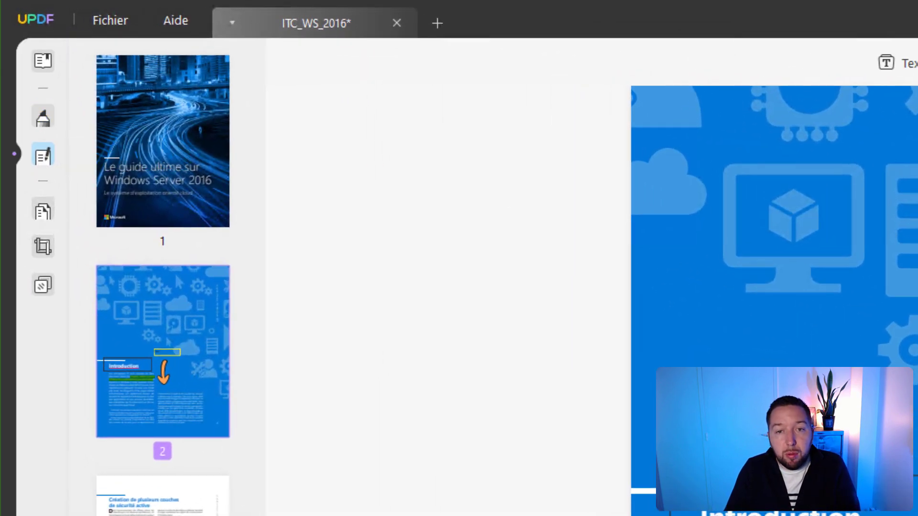
Step: Append ' démo' after 'active' in the page 3 heading
{"action": "scroll", "coordinate": [526, 286], "scroll_direction": "down", "scroll_amount": 10}
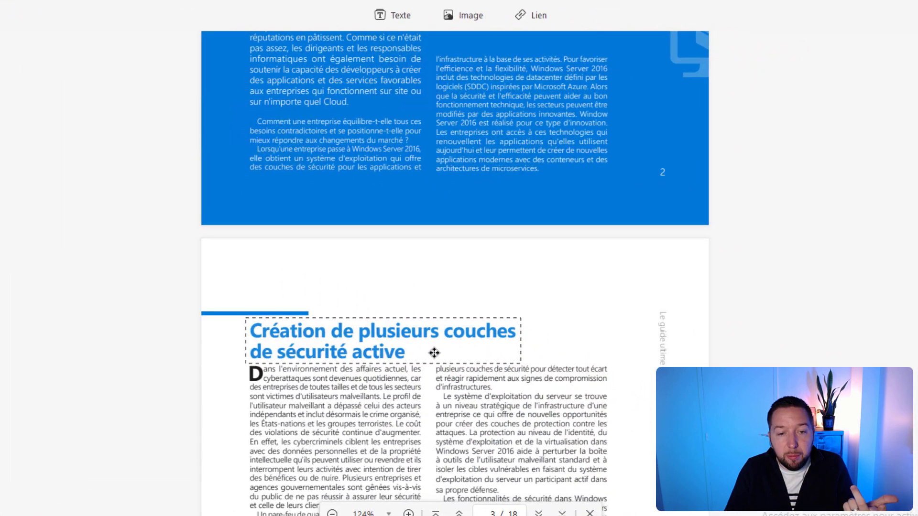
{"action": "left_click", "coordinate": [435, 353]}
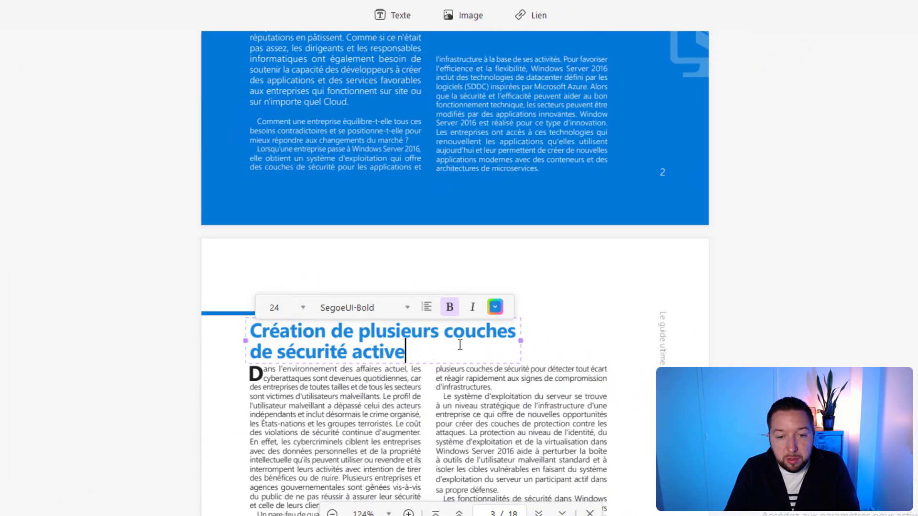
{"action": "type", "text": "démo"}
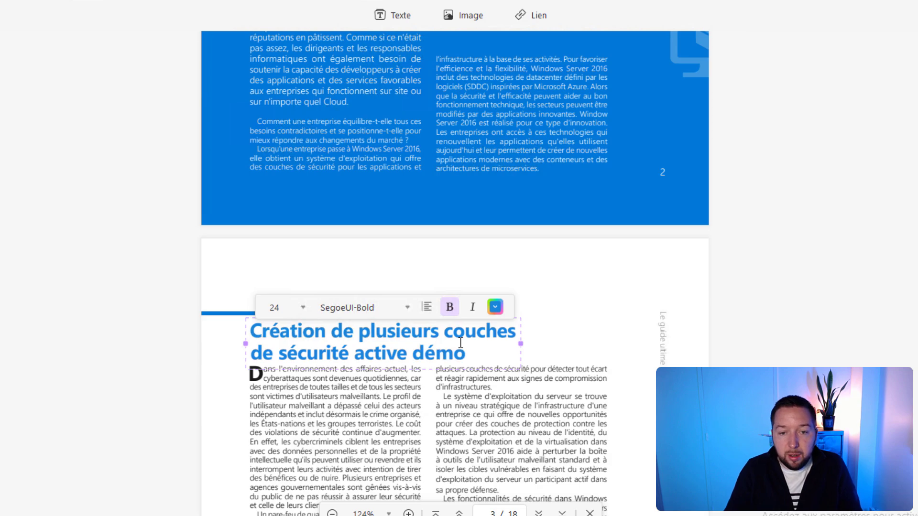
{"action": "left_click", "coordinate": [574, 339]}
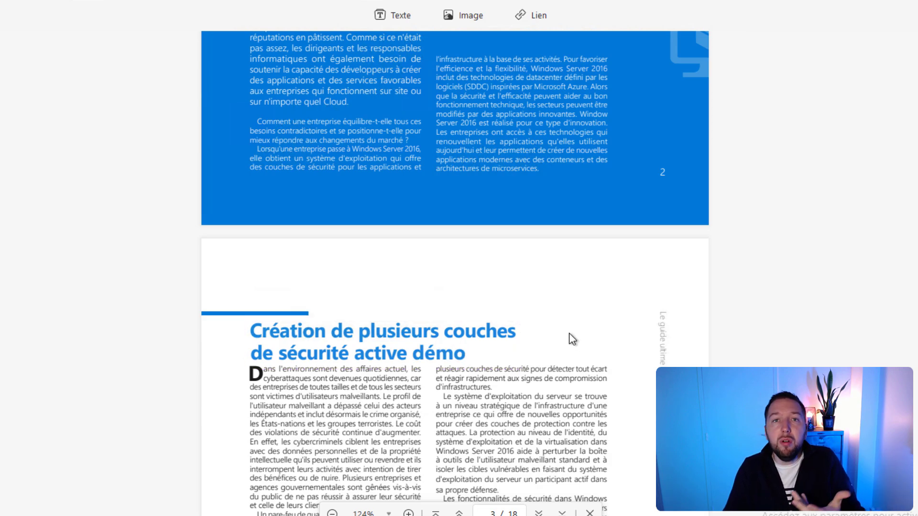
Step: Shift the right text column rightwards and delete its final paragraph
{"action": "scroll", "coordinate": [569, 333], "scroll_direction": "down", "scroll_amount": 5}
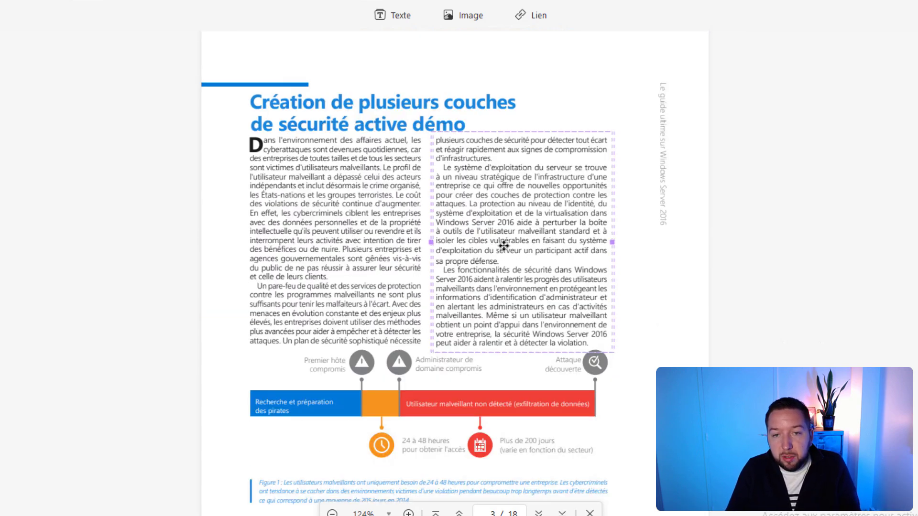
{"action": "left_click", "coordinate": [548, 242]}
{"action": "left_click_drag", "start_coordinate": [548, 243], "coordinate": [574, 197]}
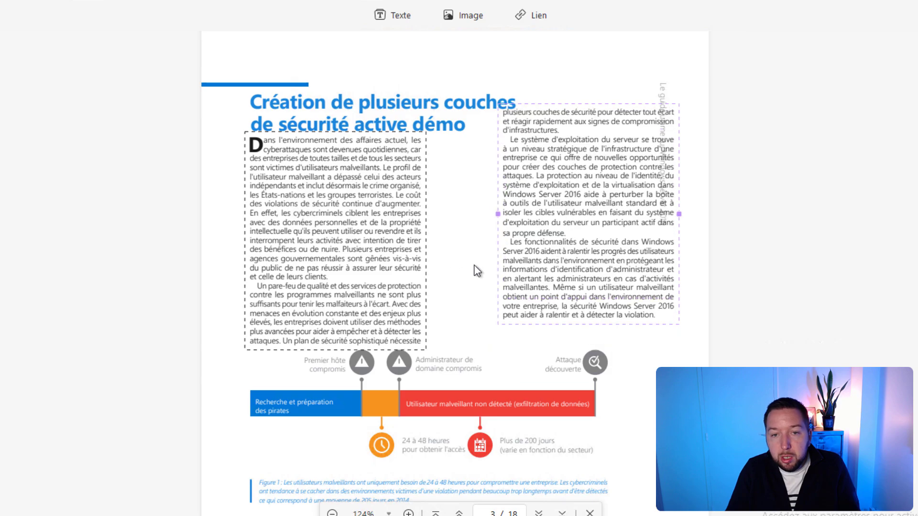
{"action": "left_click", "coordinate": [583, 252]}
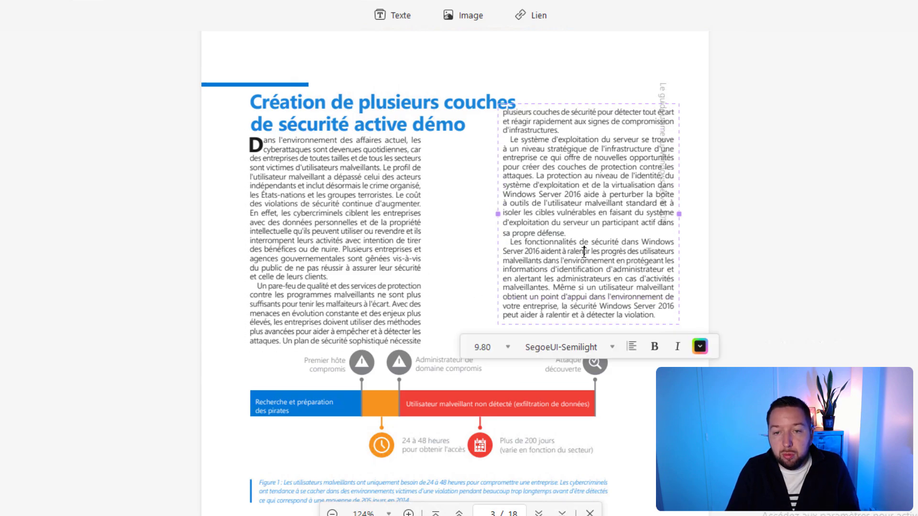
{"action": "left_click_drag", "start_coordinate": [586, 244], "coordinate": [666, 317]}
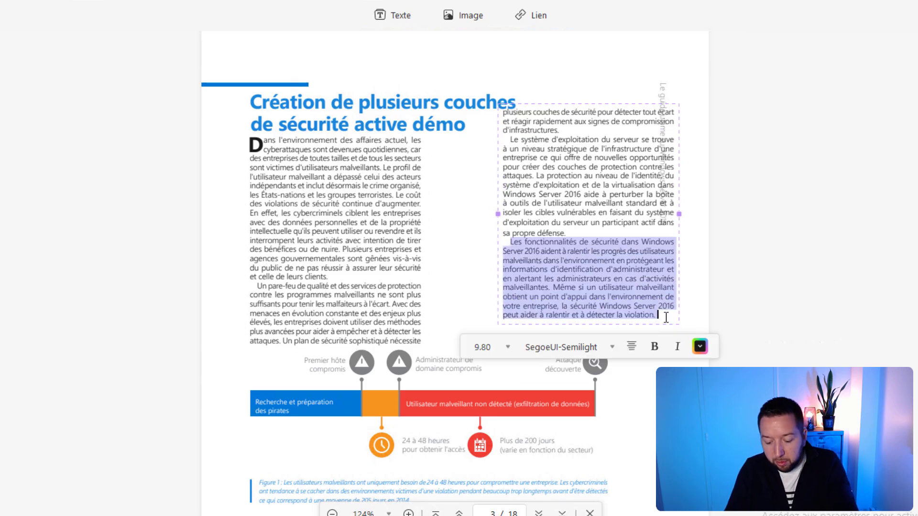
{"action": "key", "text": "BackSpace"}
{"action": "key", "text": "BackSpace"}
{"action": "left_click", "coordinate": [454, 204]}
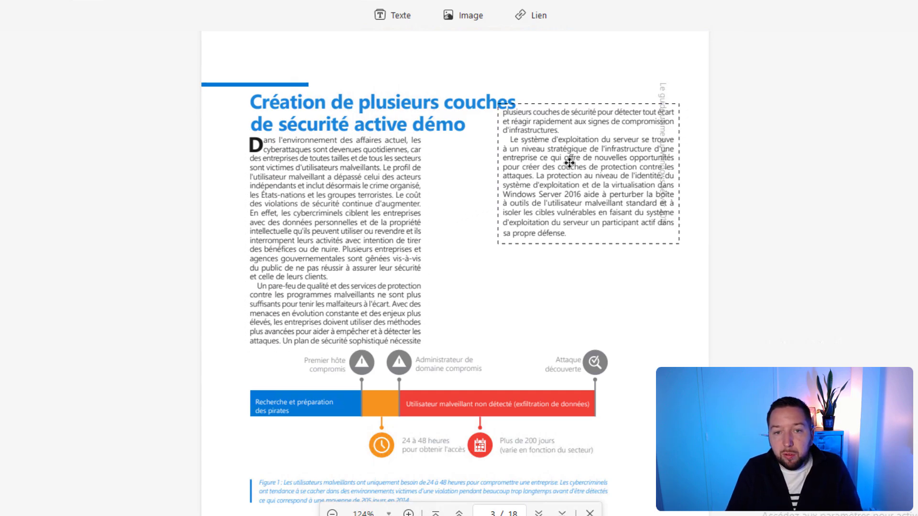
Step: Colour the entire page 3 heading red (D70909)
{"action": "left_click", "coordinate": [423, 102]}
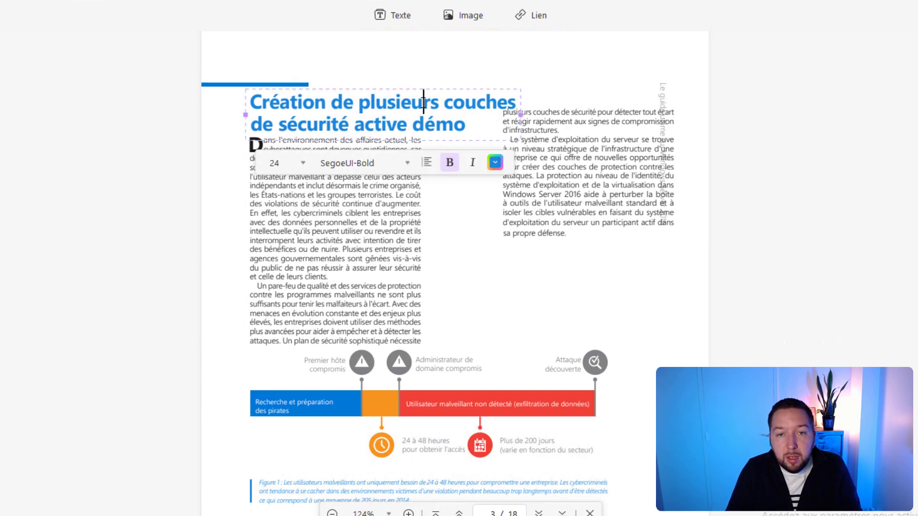
{"action": "key", "text": "ctrl+a"}
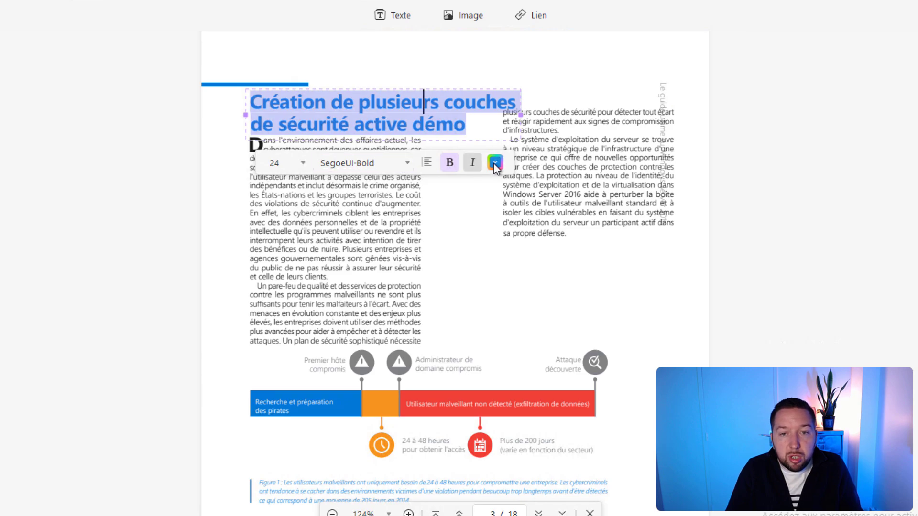
{"action": "left_click", "coordinate": [495, 162]}
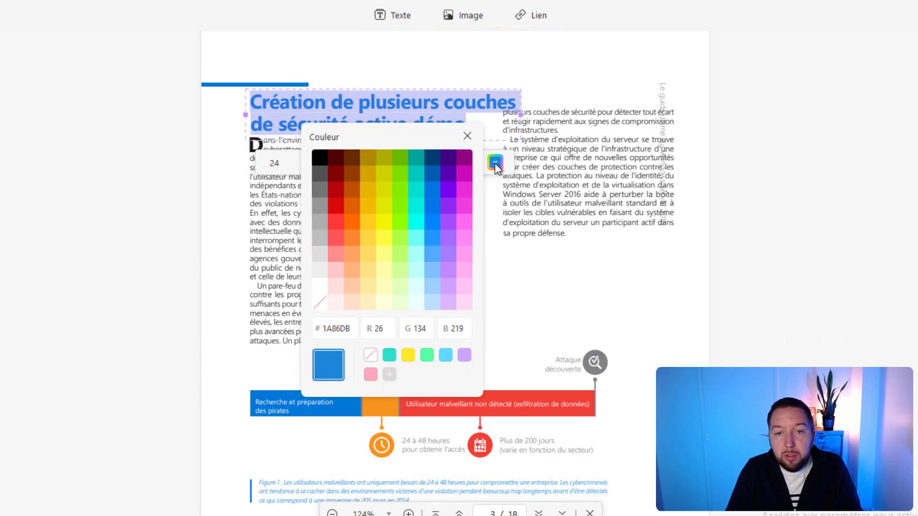
{"action": "left_click", "coordinate": [336, 206]}
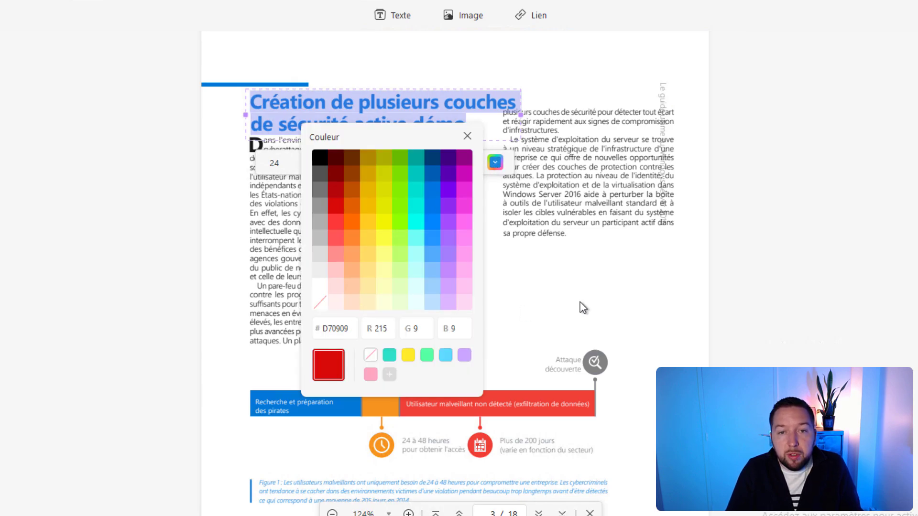
{"action": "left_click", "coordinate": [467, 137]}
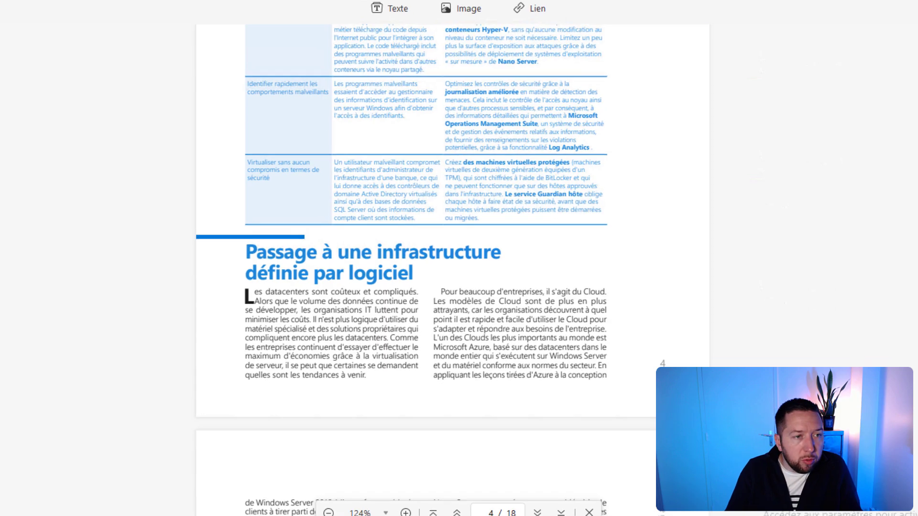
Step: Move the last-page Microsoft logo into the blue footer, enlarge it, then scroll back to page 14
{"action": "scroll", "coordinate": [411, 239], "scroll_direction": "down", "scroll_amount": 5}
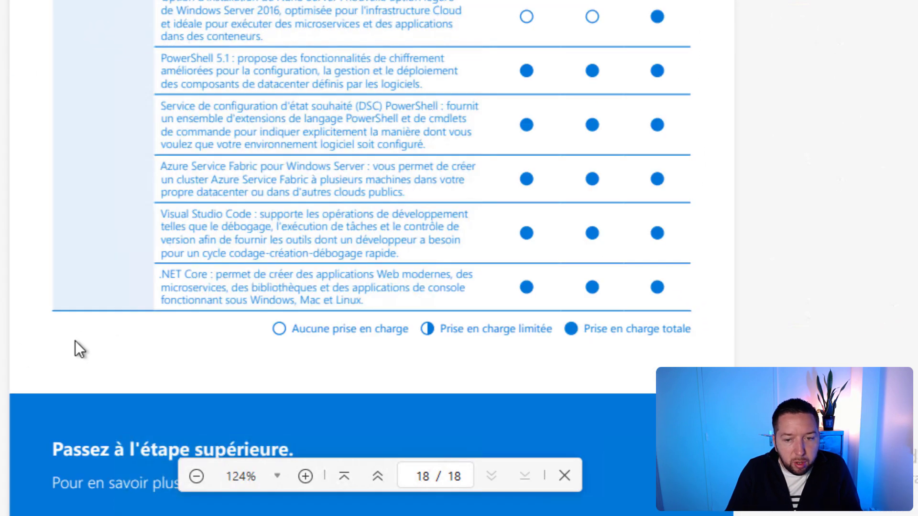
{"action": "scroll", "coordinate": [430, 322], "scroll_direction": "down", "scroll_amount": 3}
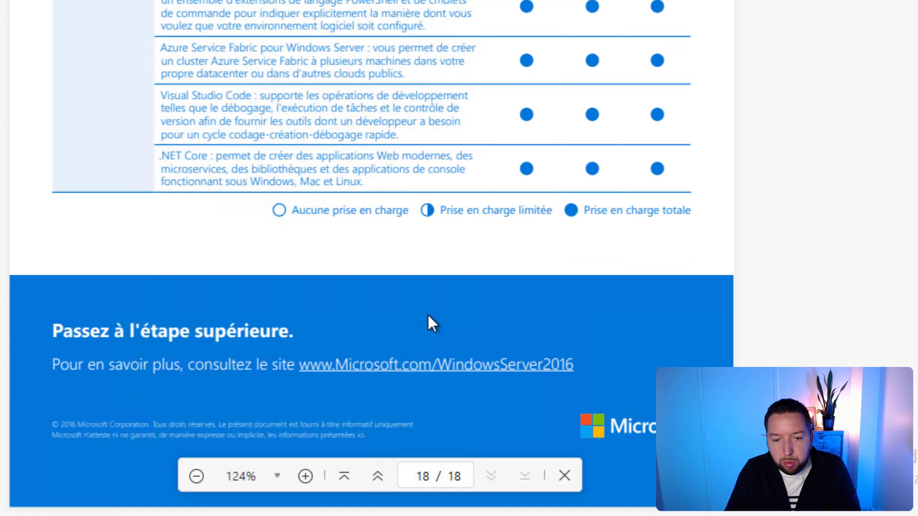
{"action": "left_click", "coordinate": [616, 430]}
{"action": "left_click_drag", "start_coordinate": [671, 425], "coordinate": [655, 319]}
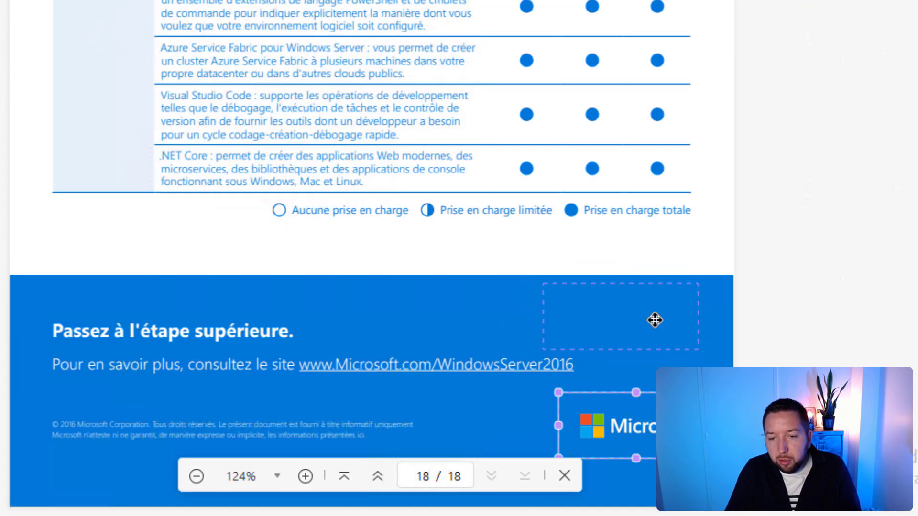
{"action": "left_click_drag", "start_coordinate": [698, 349], "coordinate": [777, 385]}
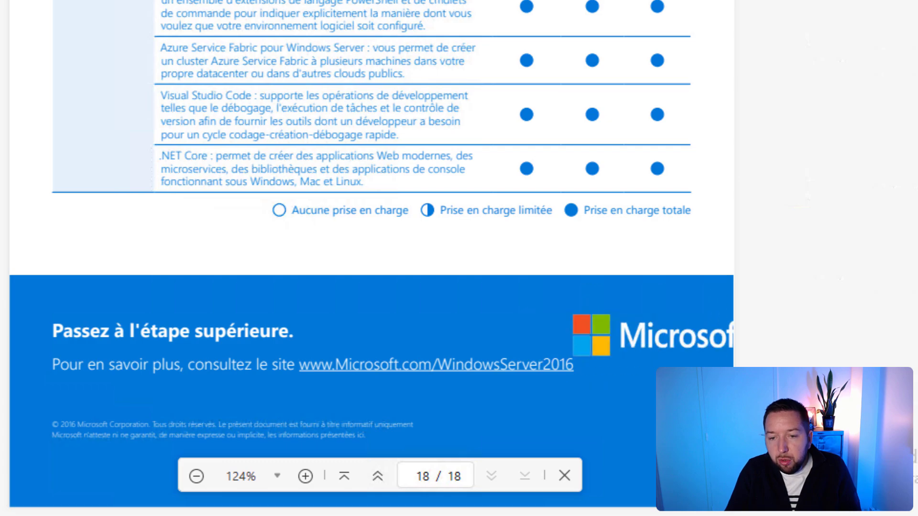
{"action": "left_click_drag", "start_coordinate": [687, 335], "coordinate": [643, 310]}
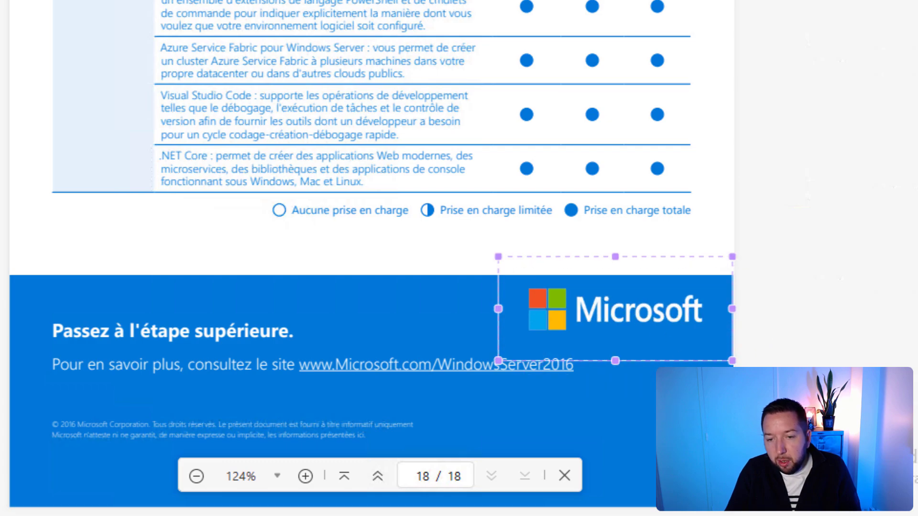
{"action": "left_click", "coordinate": [643, 397]}
{"action": "scroll", "coordinate": [646, 268], "scroll_direction": "up", "scroll_amount": 10}
{"action": "scroll", "coordinate": [647, 286], "scroll_direction": "up", "scroll_amount": 10}
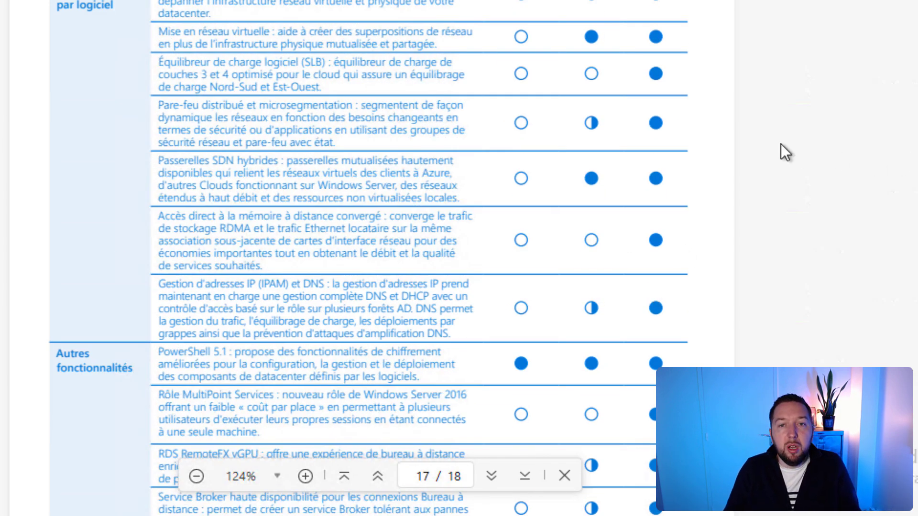
{"action": "scroll", "coordinate": [784, 152], "scroll_direction": "up", "scroll_amount": 20}
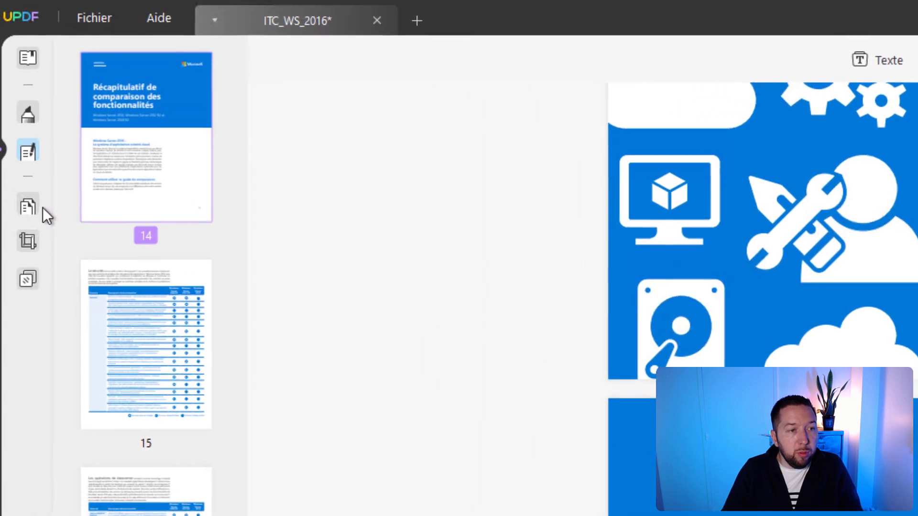
Step: In Organiser les pages, drag page 4 after page 6, delete page 17, and rotate page 8
{"action": "left_click", "coordinate": [36, 213]}
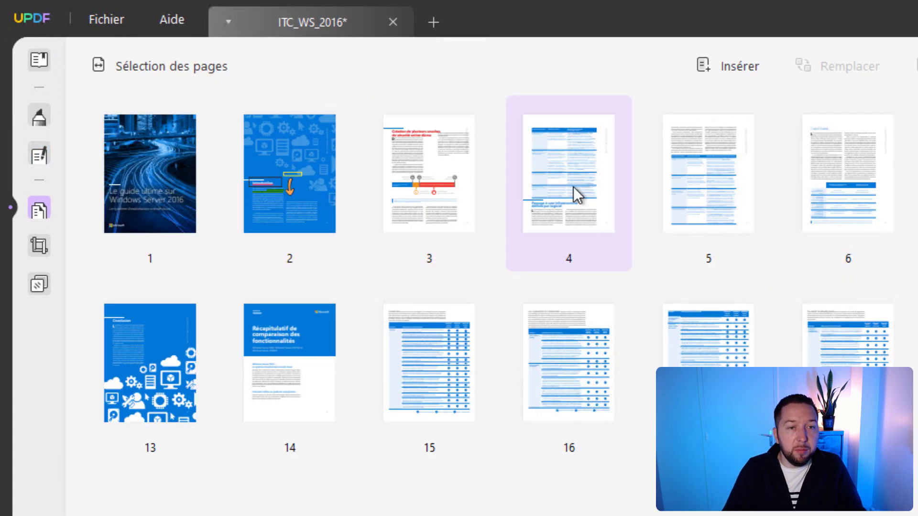
{"action": "left_click_drag", "start_coordinate": [573, 186], "coordinate": [917, 243]}
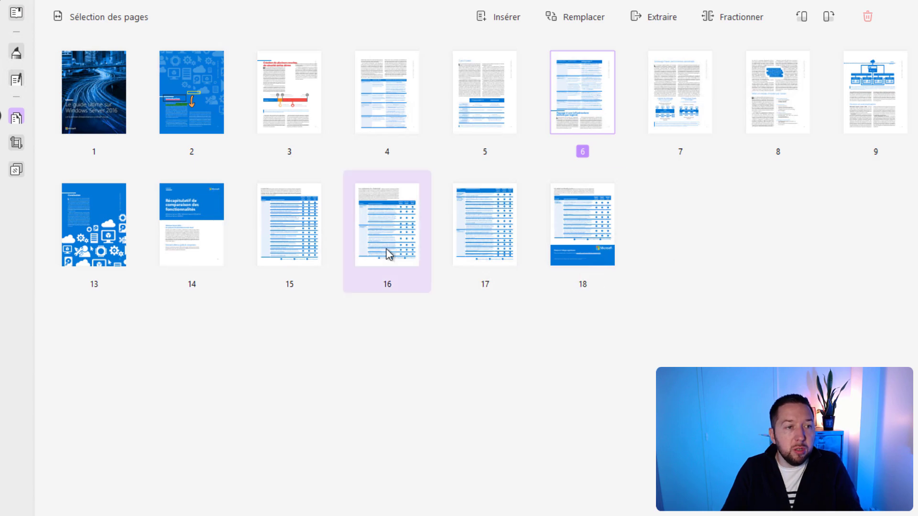
{"action": "left_click", "coordinate": [489, 216]}
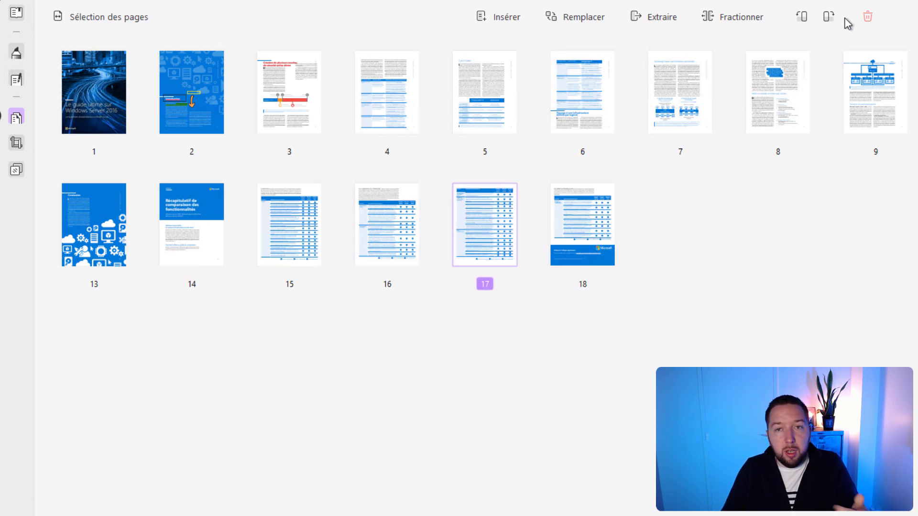
{"action": "left_click", "coordinate": [867, 18]}
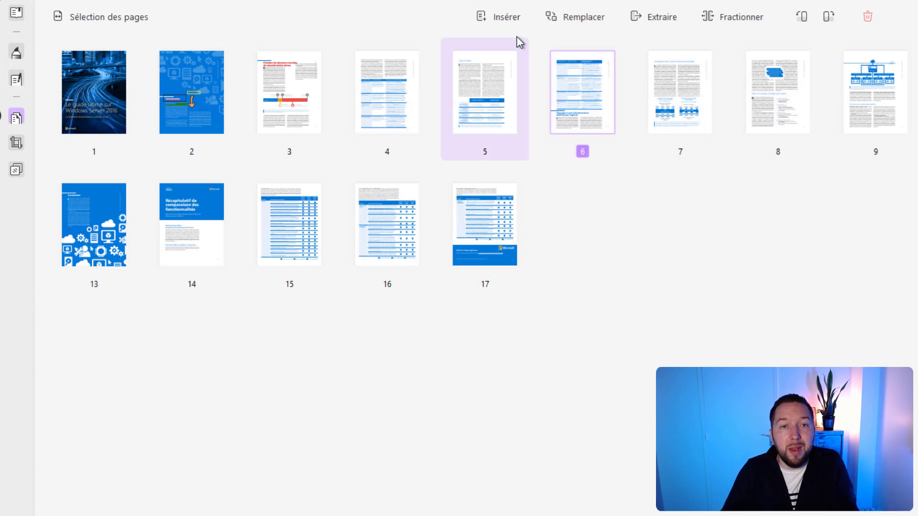
{"action": "left_click", "coordinate": [508, 21]}
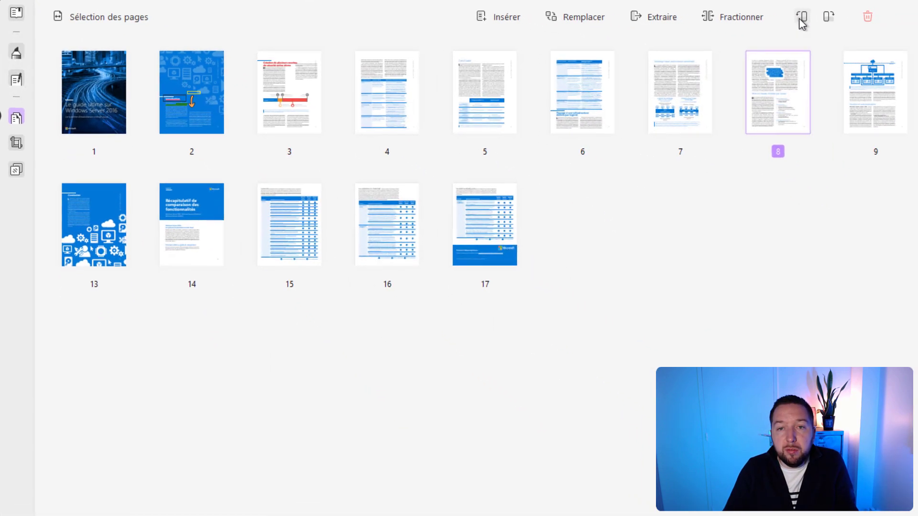
{"action": "left_click", "coordinate": [801, 17]}
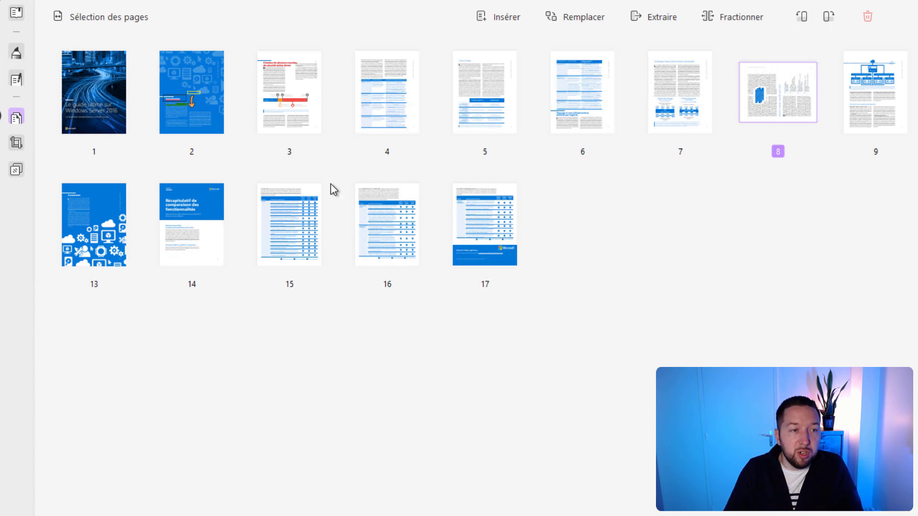
Step: Start a new text watermark from the page tools and enter 'Document démo'
{"action": "left_click", "coordinate": [15, 144]}
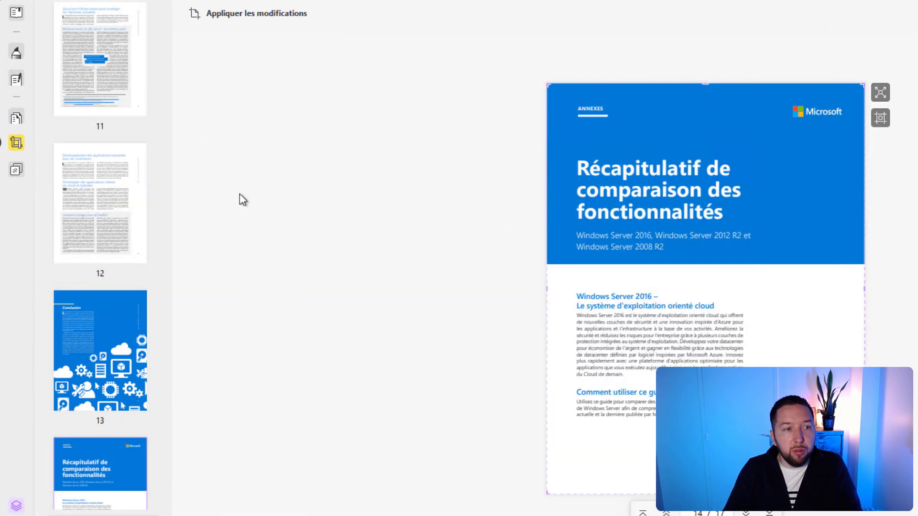
{"action": "left_click", "coordinate": [16, 169]}
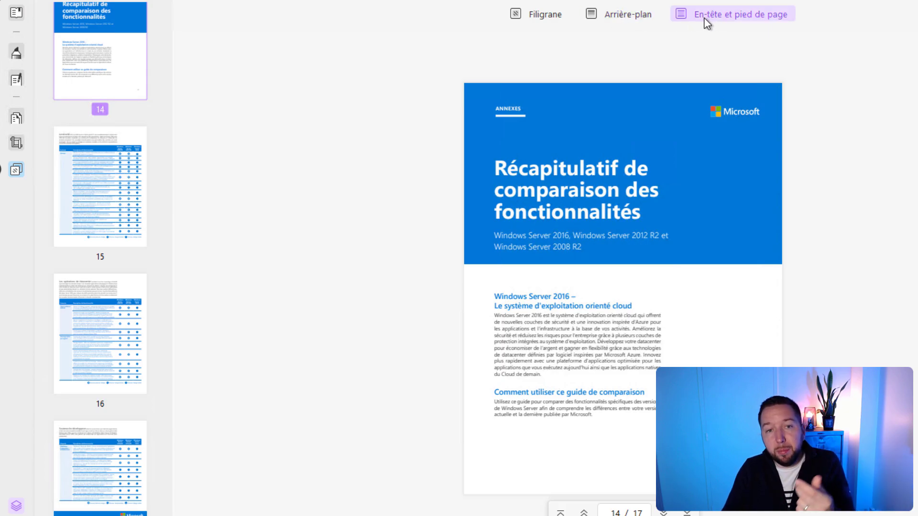
{"action": "left_click", "coordinate": [526, 13]}
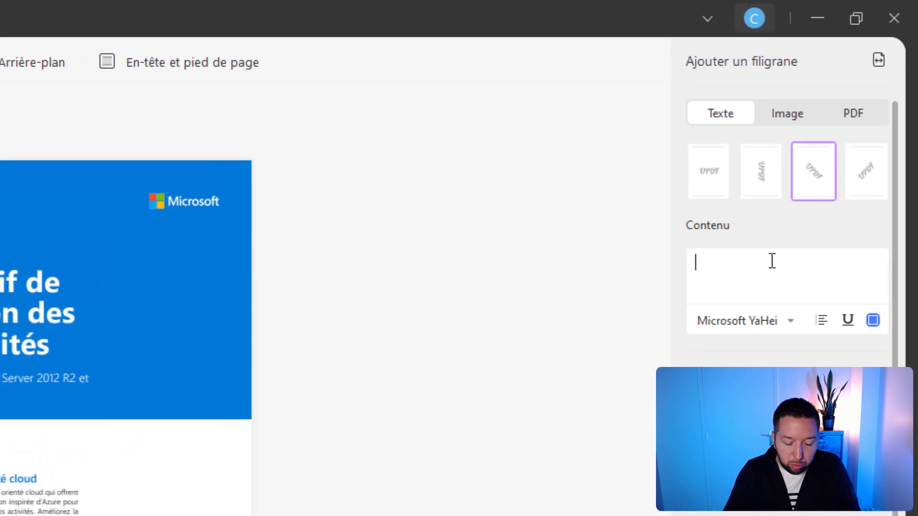
{"action": "type", "text": "Document démo"}
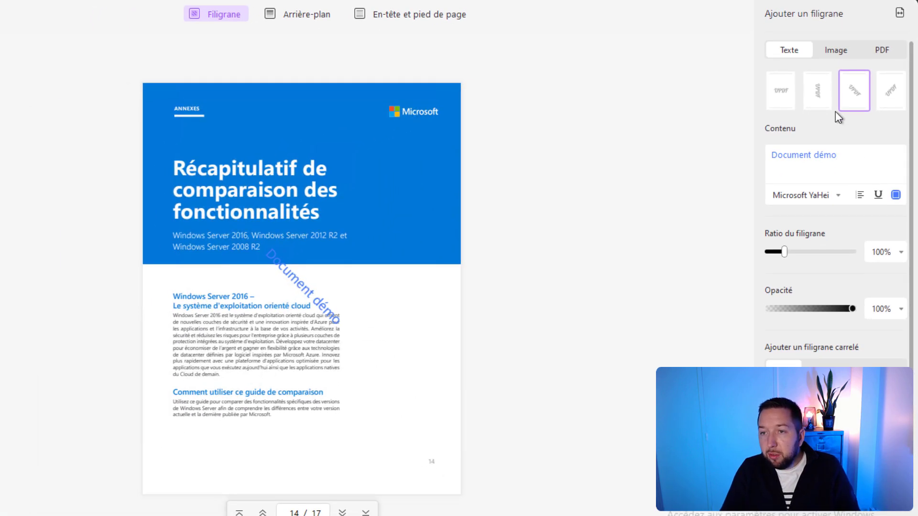
Step: Make it a single diagonal watermark enlarged to 231% and apply it to the document
{"action": "left_click", "coordinate": [822, 99]}
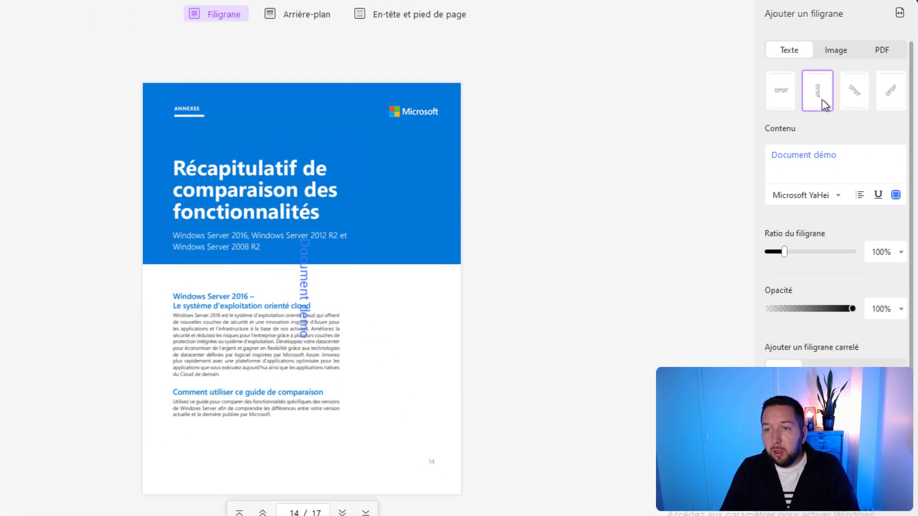
{"action": "left_click", "coordinate": [859, 102]}
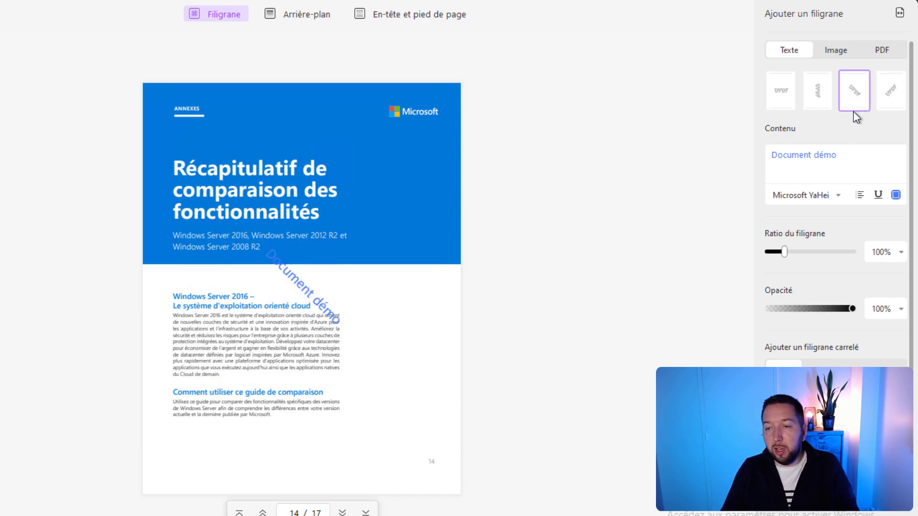
{"action": "scroll", "coordinate": [863, 297], "scroll_direction": "down", "scroll_amount": 1}
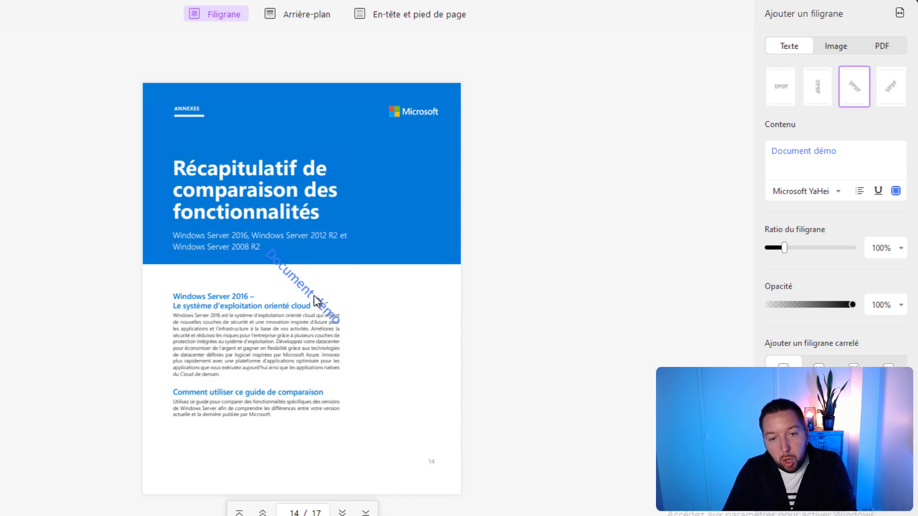
{"action": "left_click", "coordinate": [818, 370]}
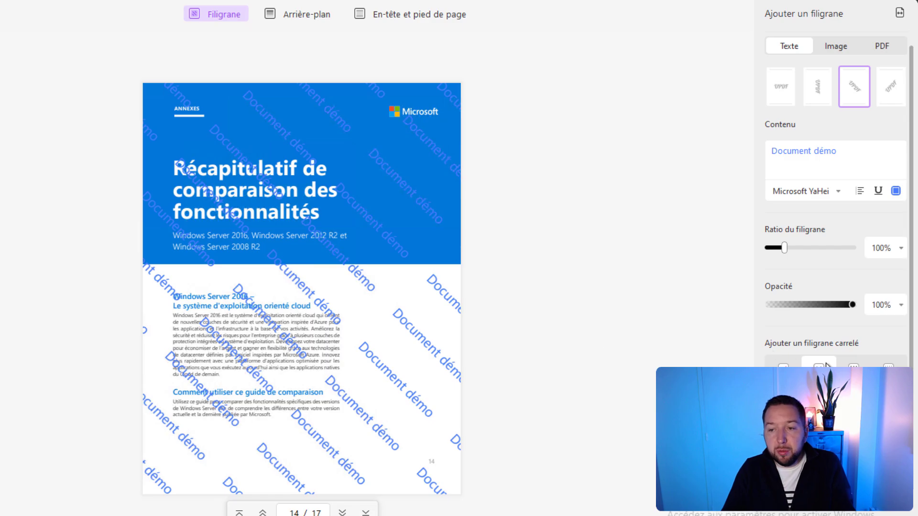
{"action": "left_click", "coordinate": [853, 370]}
{"action": "left_click", "coordinate": [889, 370]}
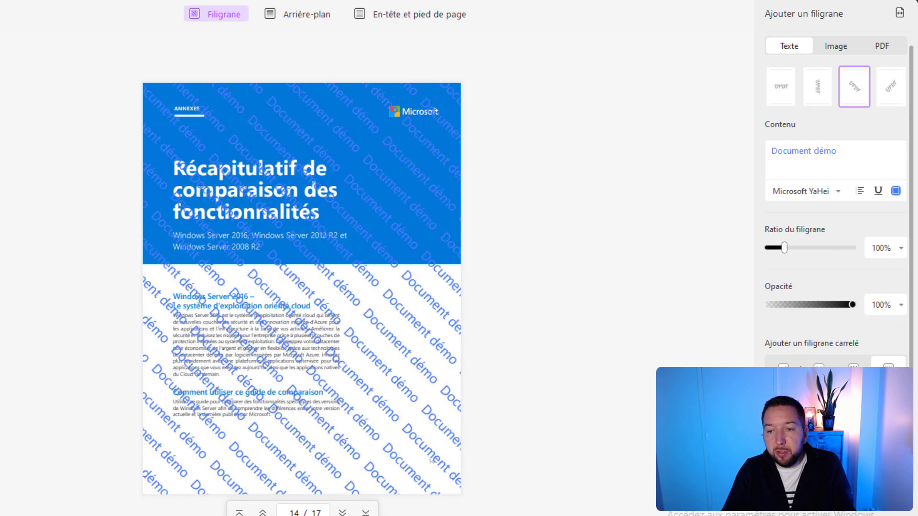
{"action": "left_click", "coordinate": [783, 370]}
{"action": "mouse_move", "coordinate": [851, 305]}
{"action": "left_mouse_down"}
{"action": "mouse_move", "coordinate": [785, 308]}
{"action": "mouse_move", "coordinate": [847, 312]}
{"action": "left_mouse_up"}
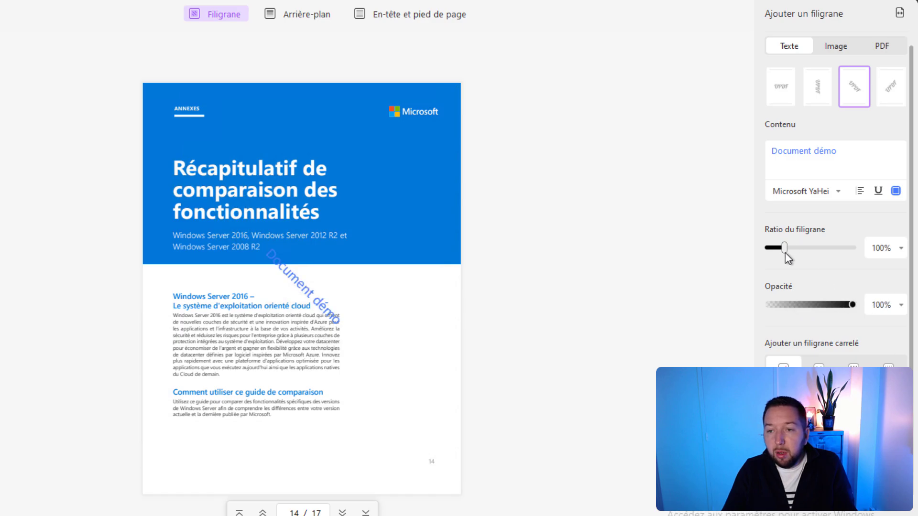
{"action": "scroll", "coordinate": [818, 199], "scroll_direction": "up", "scroll_amount": 1}
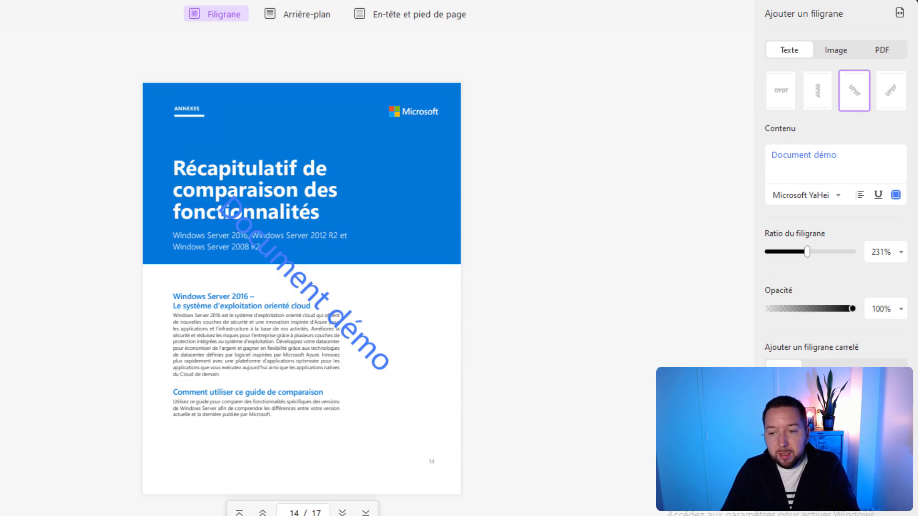
{"action": "left_click", "coordinate": [870, 497]}
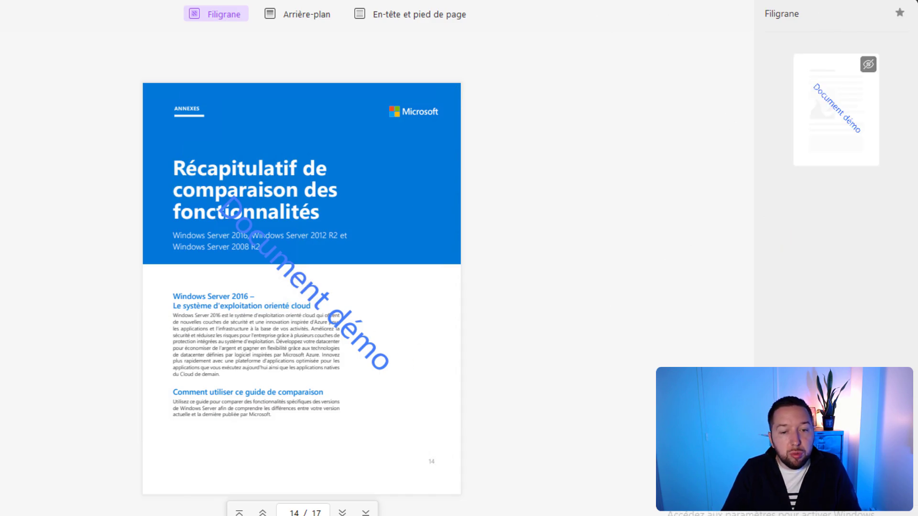
{"action": "key", "text": "Escape"}
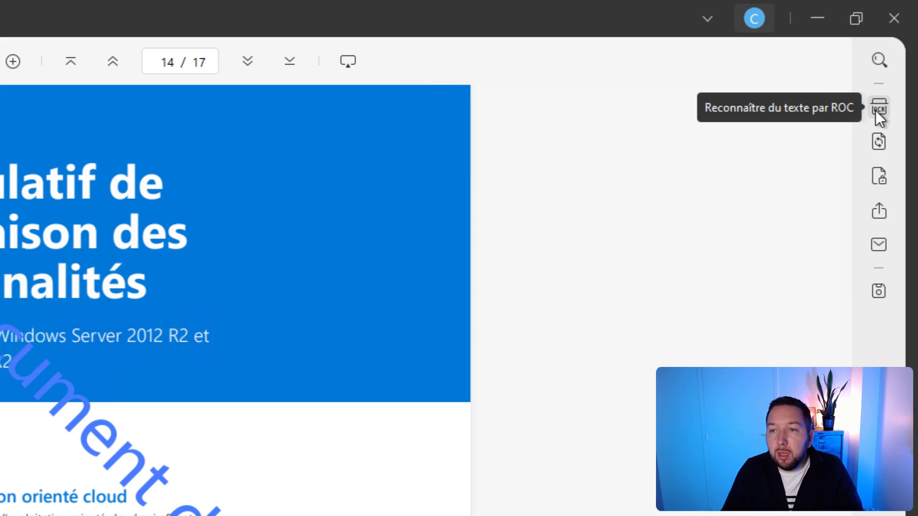
Step: Export pages 1–17 to Word as ITC_WS_2016_Copy.docx on the desktop
{"action": "left_click", "coordinate": [879, 140]}
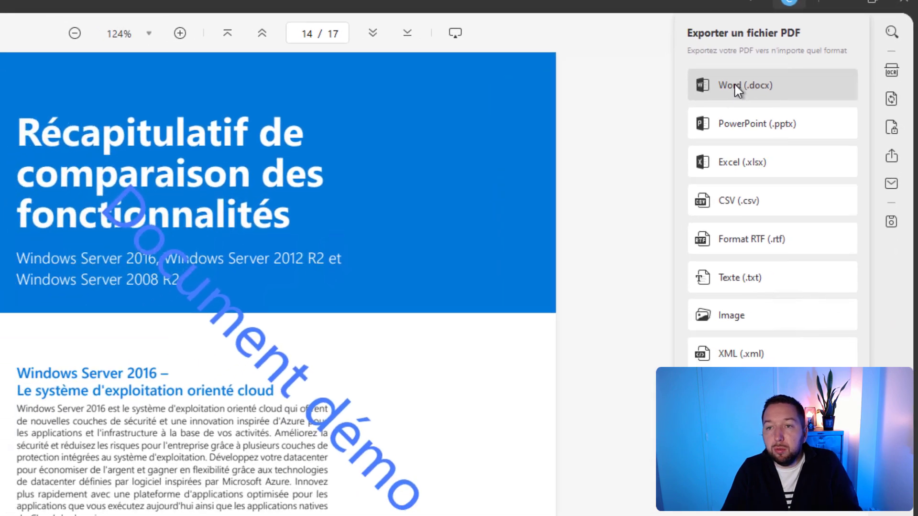
{"action": "left_click", "coordinate": [689, 125]}
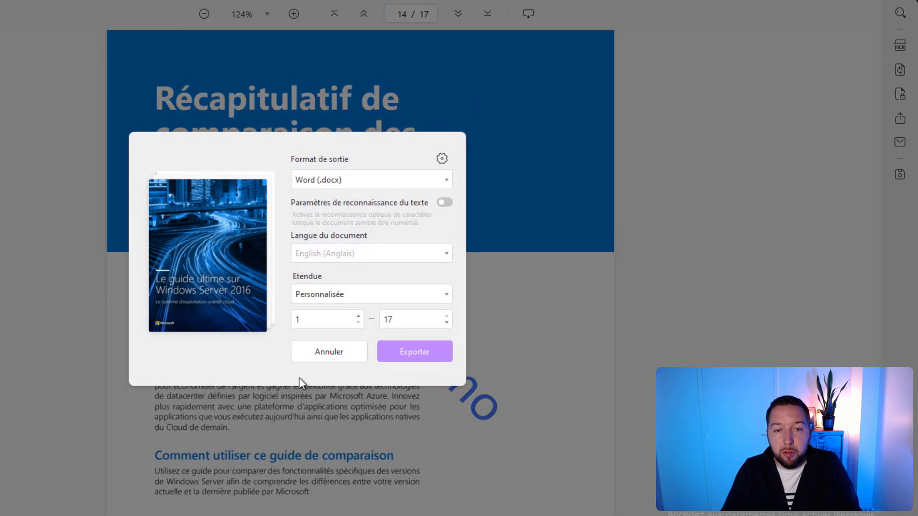
{"action": "left_click", "coordinate": [437, 355]}
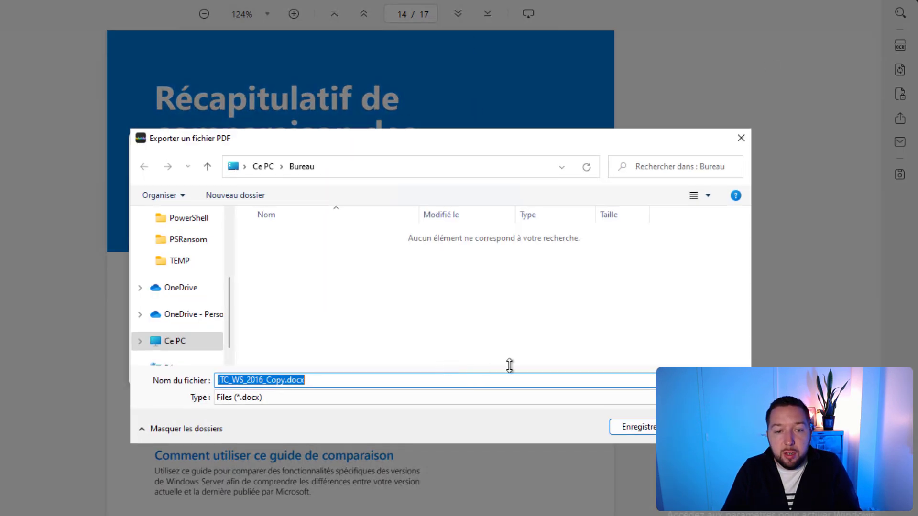
{"action": "left_click", "coordinate": [639, 428]}
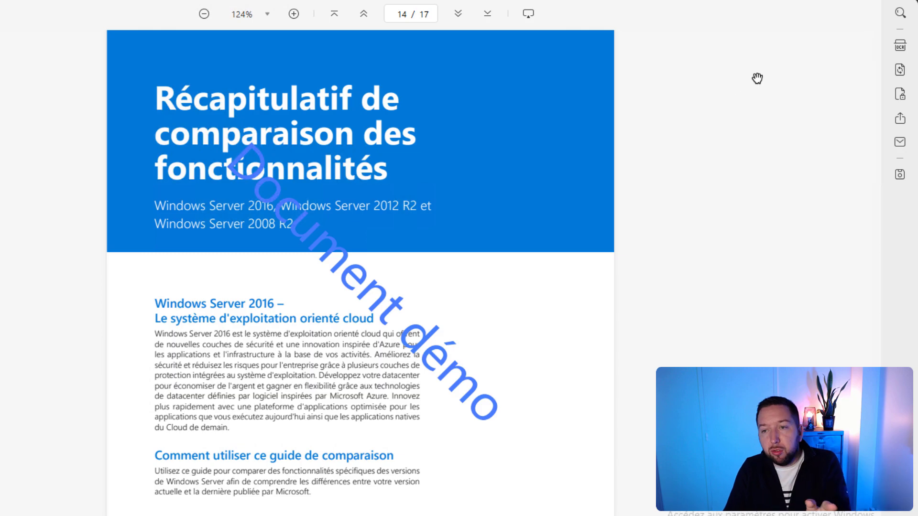
Step: Add a permissions password restricting printing and editing, and show Autres options
{"action": "left_click", "coordinate": [901, 94]}
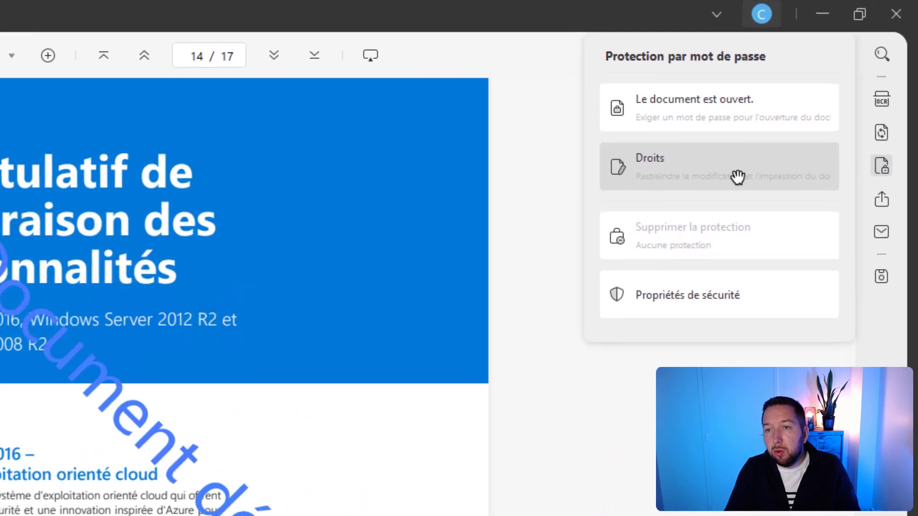
{"action": "left_click", "coordinate": [686, 176]}
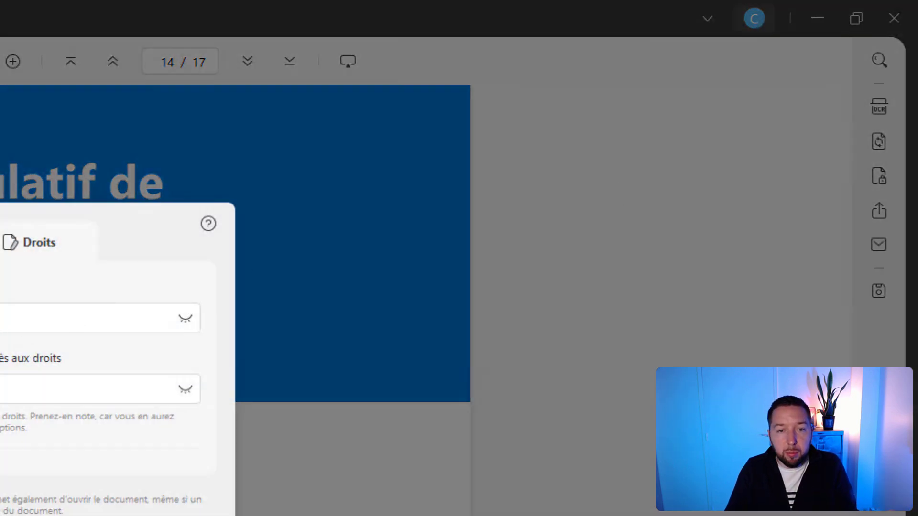
{"action": "left_click", "coordinate": [15, 378]}
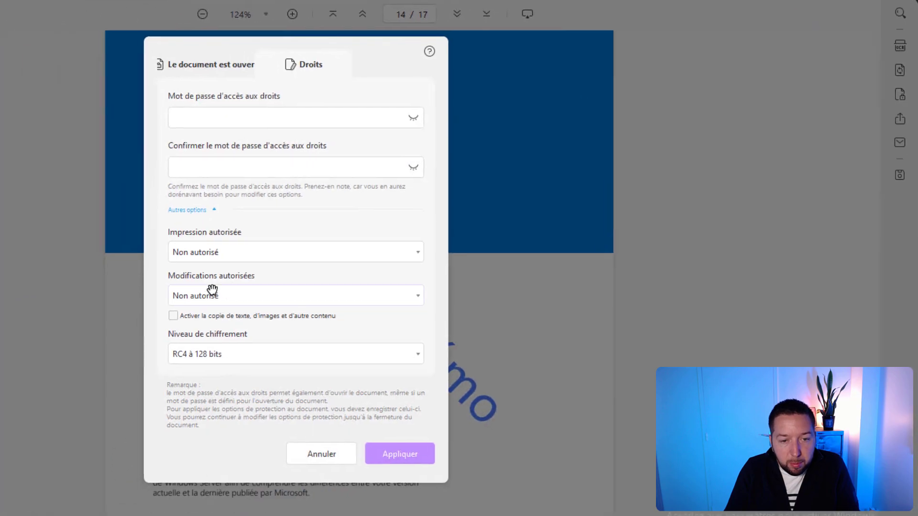
Step: Keep printing and modifications Non autorisé and choose AES 256-bit encryption
{"action": "left_click", "coordinate": [229, 253]}
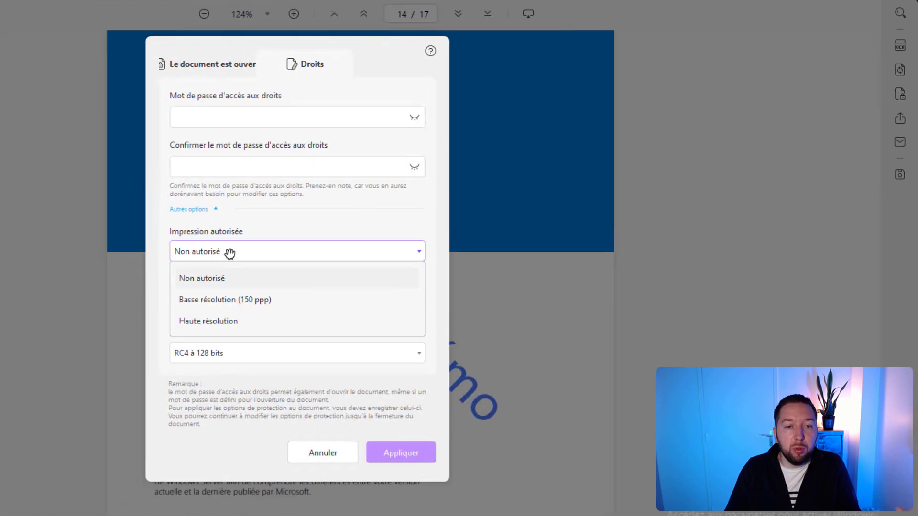
{"action": "left_click", "coordinate": [230, 253]}
{"action": "left_click", "coordinate": [232, 254]}
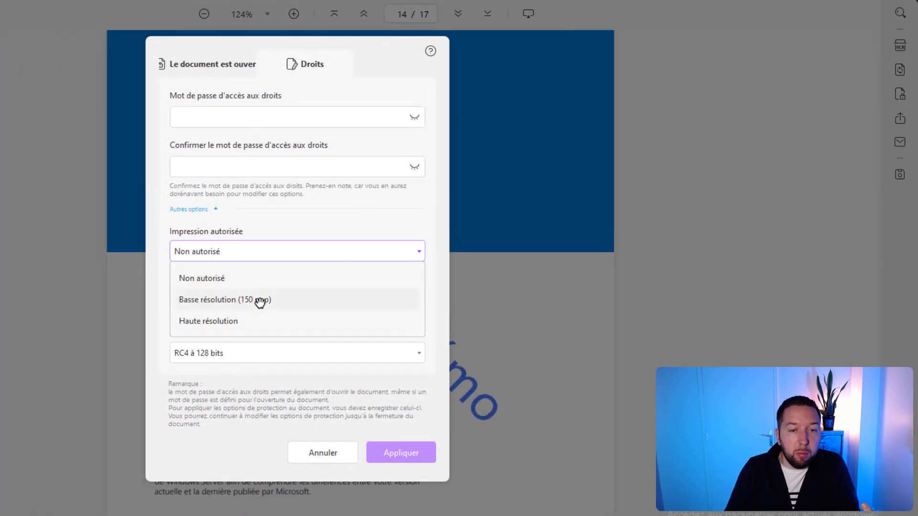
{"action": "left_click", "coordinate": [284, 210]}
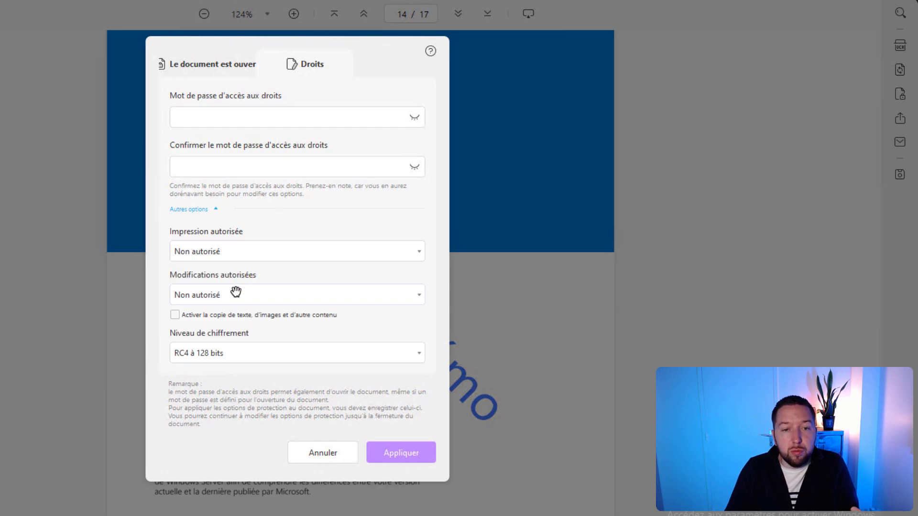
{"action": "left_click", "coordinate": [236, 292]}
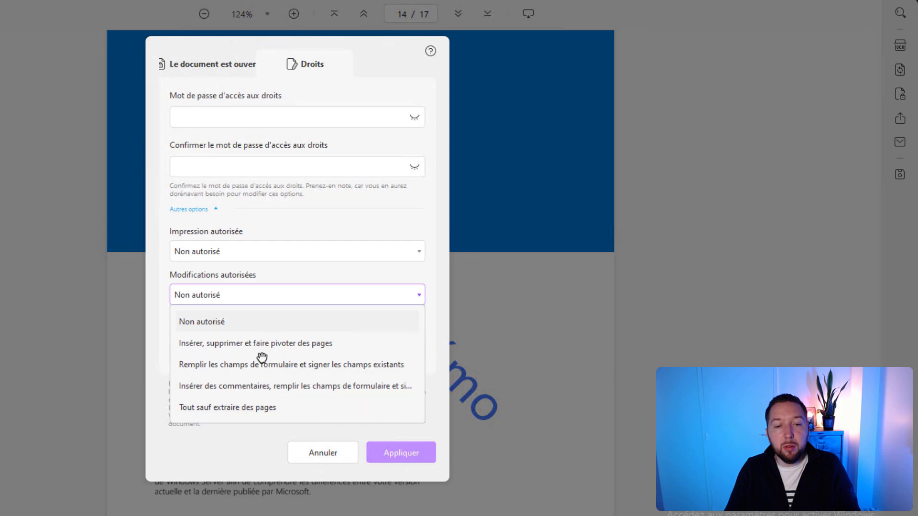
{"action": "left_click", "coordinate": [297, 272]}
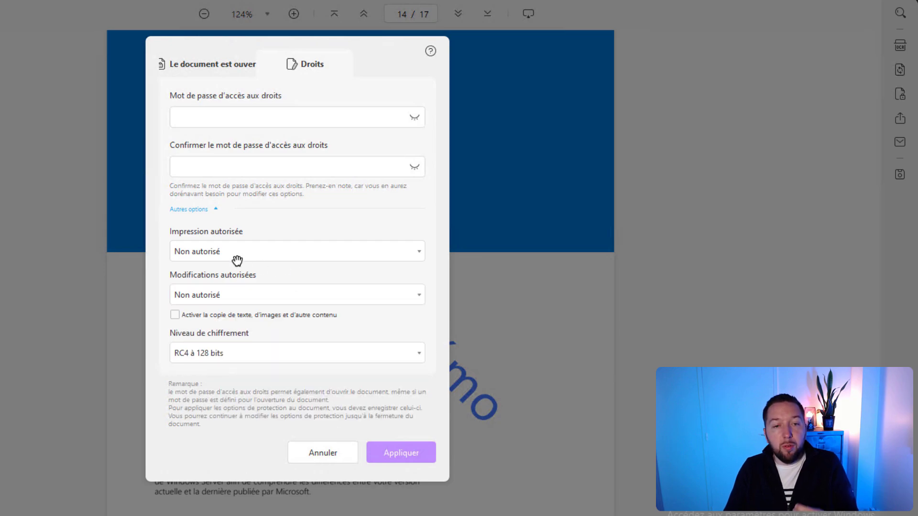
{"action": "left_click", "coordinate": [239, 354]}
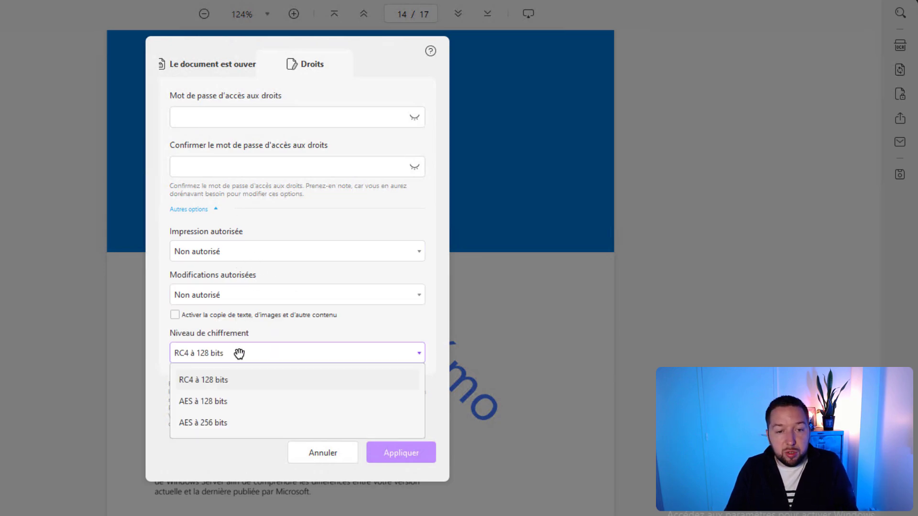
{"action": "left_click", "coordinate": [190, 424]}
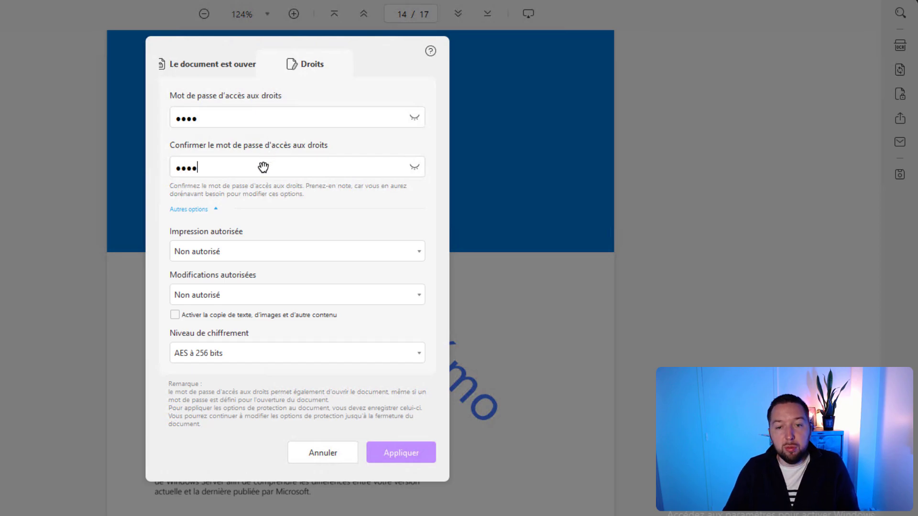
Step: Set a document-opening password different from the permissions password and apply the protection
{"action": "left_click", "coordinate": [213, 63]}
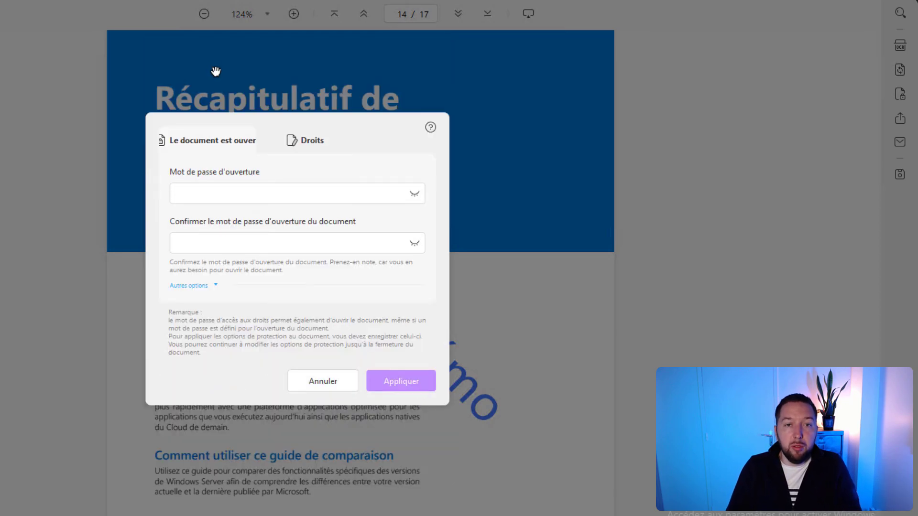
{"action": "left_click", "coordinate": [252, 197]}
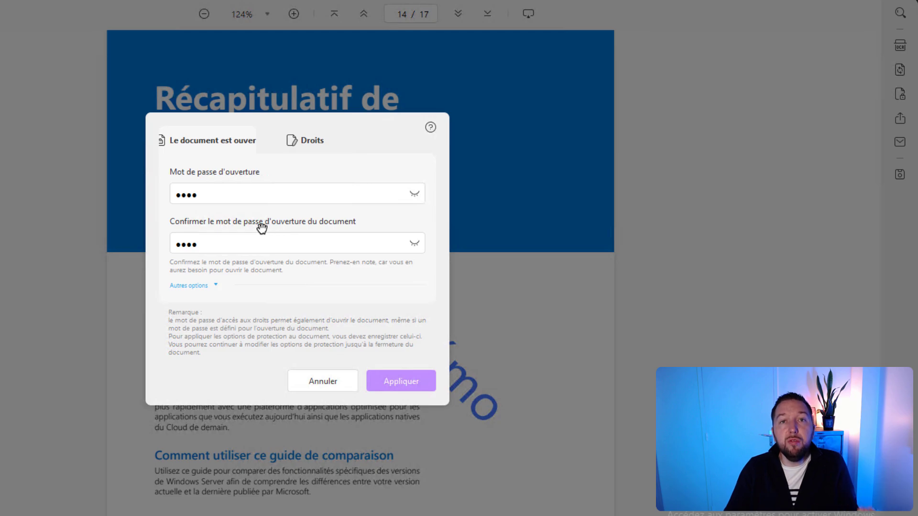
{"action": "left_click", "coordinate": [388, 380]}
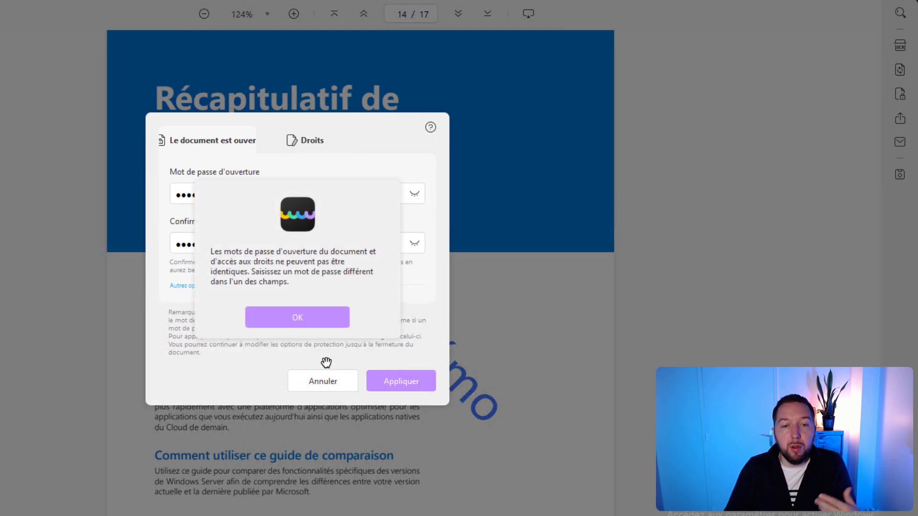
{"action": "left_click", "coordinate": [297, 319]}
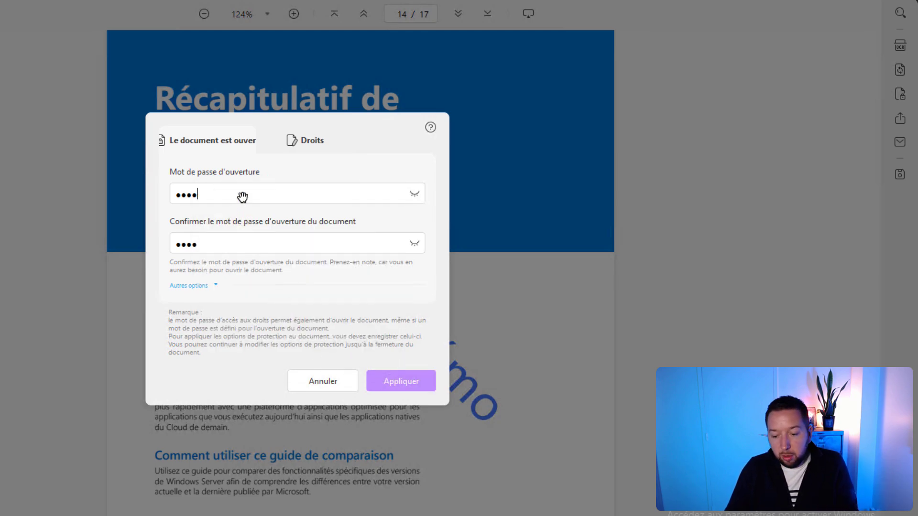
{"action": "type", "text": "5"}
{"action": "left_click", "coordinate": [380, 382]}
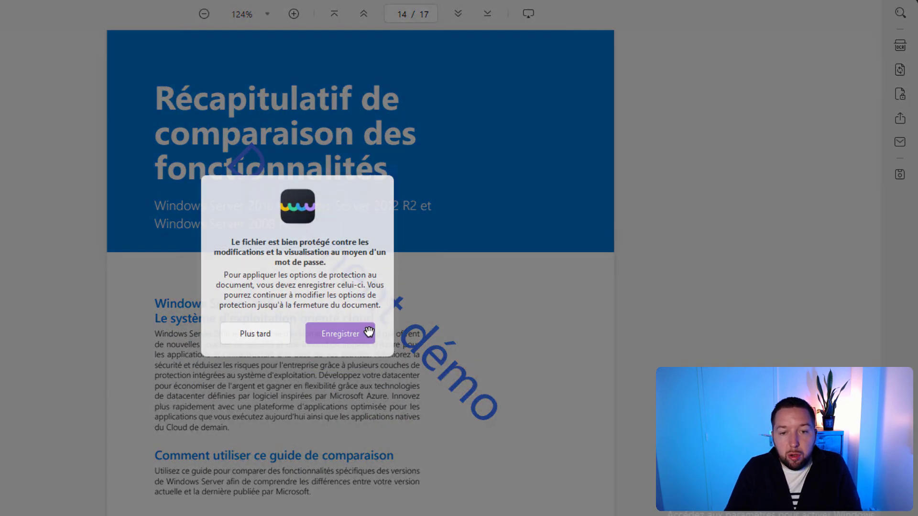
Step: Save the protected PDF over ITC_WS_2016.pdf on the desktop, confirming replacement
{"action": "left_click", "coordinate": [367, 329]}
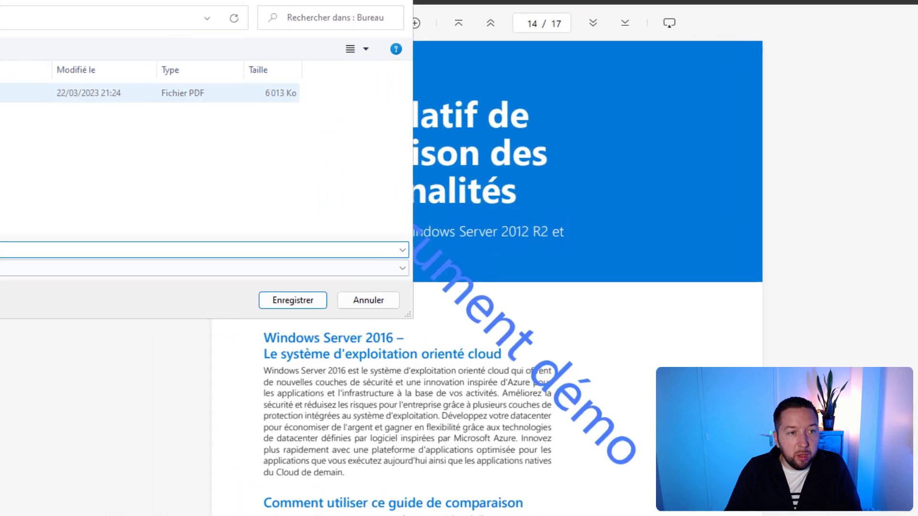
{"action": "left_click", "coordinate": [211, 148]}
{"action": "left_click", "coordinate": [182, 268]}
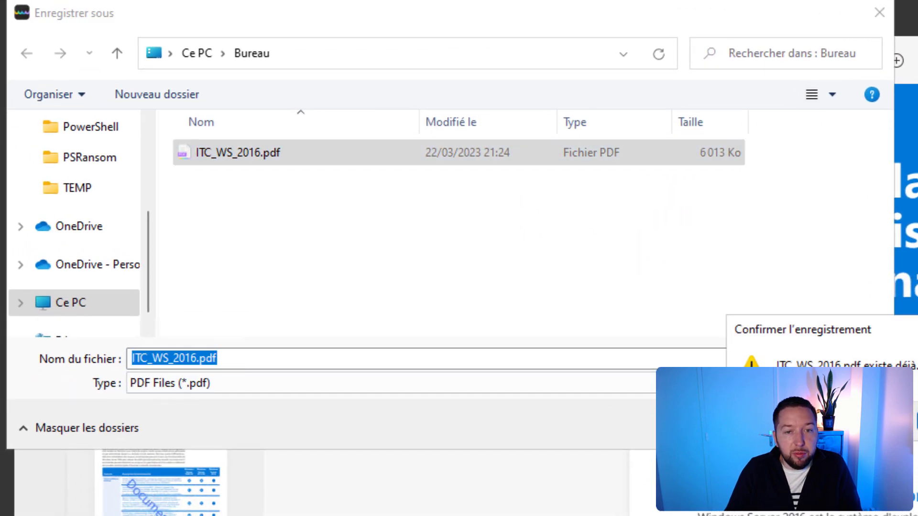
{"action": "left_click", "coordinate": [917, 422]}
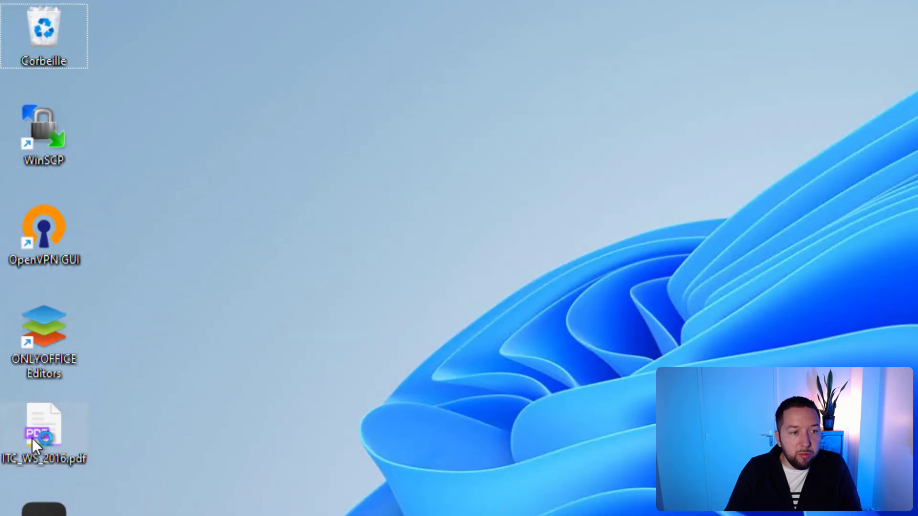
Step: Reopen ITC_WS_2016.pdf from the desktop and unlock it with the opening password
{"action": "double_click", "coordinate": [33, 436]}
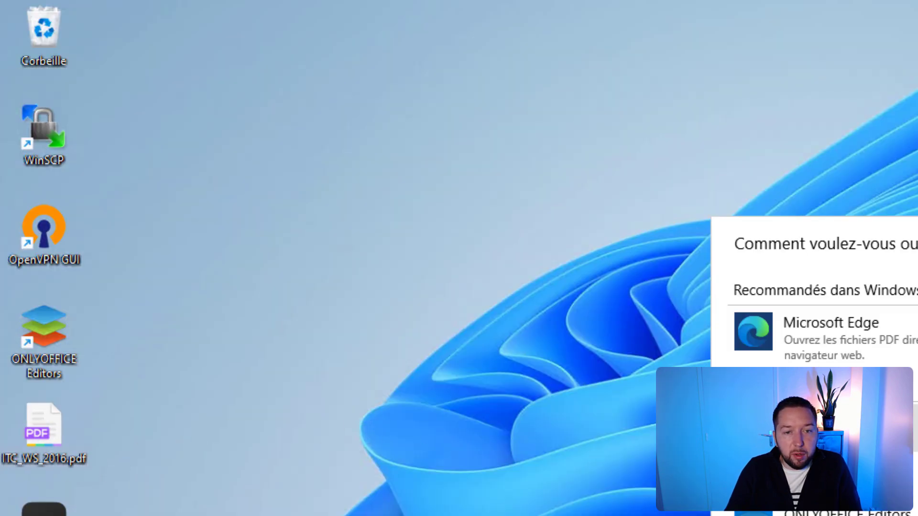
{"action": "key", "text": "Return"}
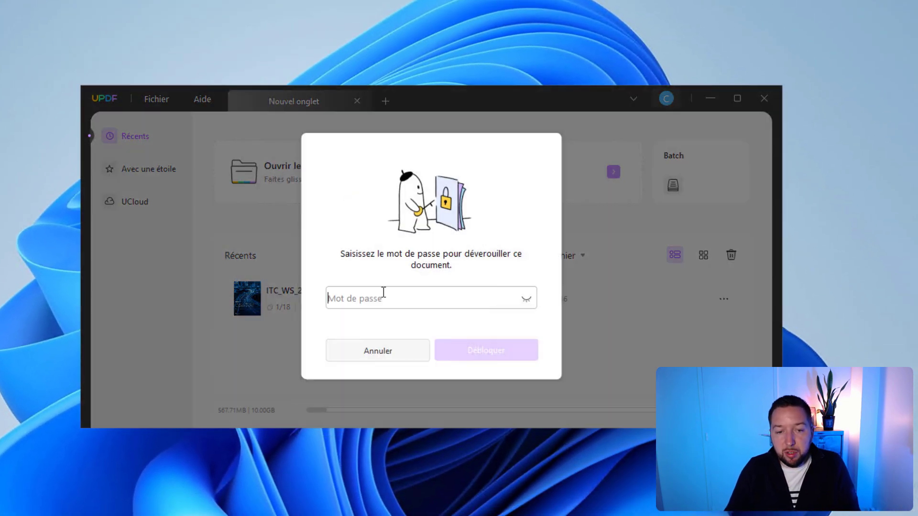
{"action": "type", "text": "•••"}
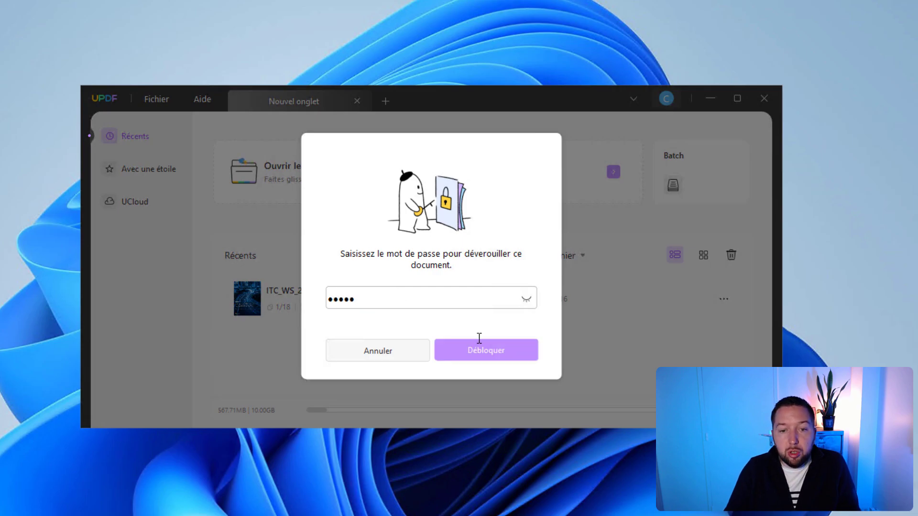
{"action": "type", "text": "••"}
{"action": "left_click", "coordinate": [482, 345]}
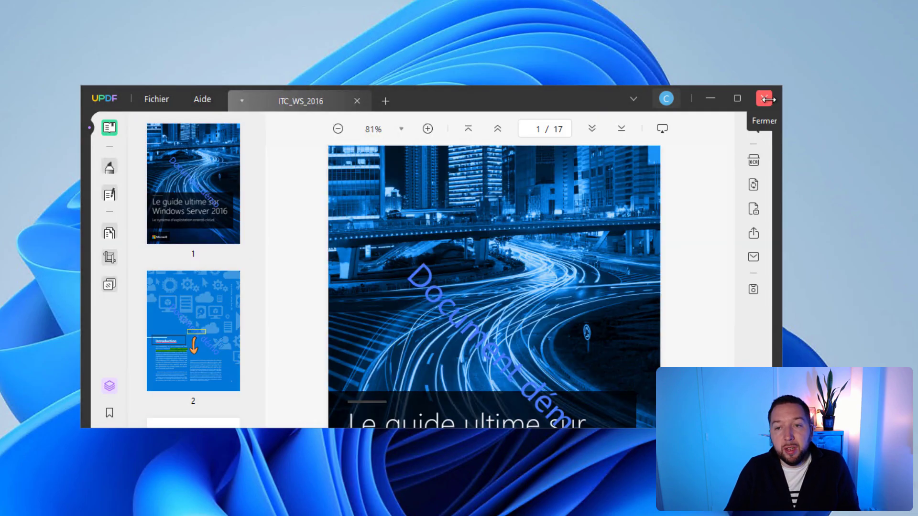
Step: Open ITC_WS_2016.pdf in Microsoft Edge, cancel its password prompt, and reload the file
{"action": "left_click", "coordinate": [765, 99]}
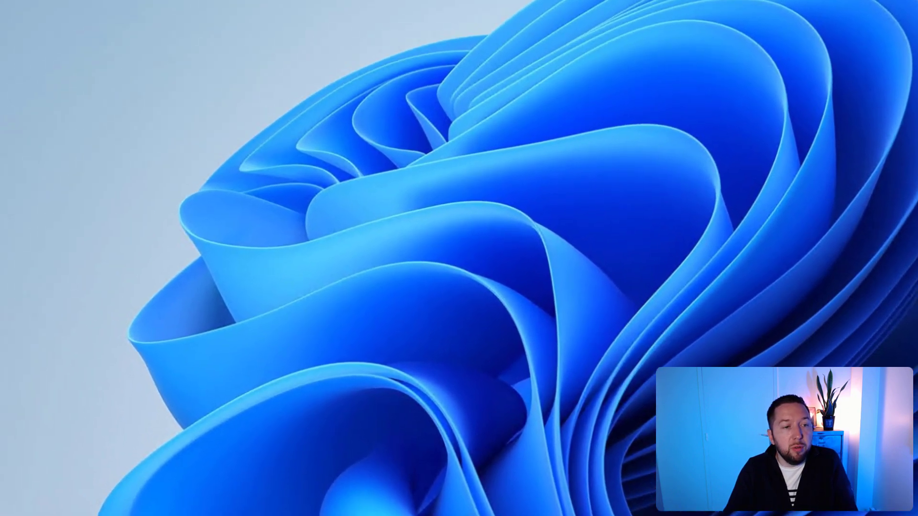
{"action": "right_click", "coordinate": [76, 187]}
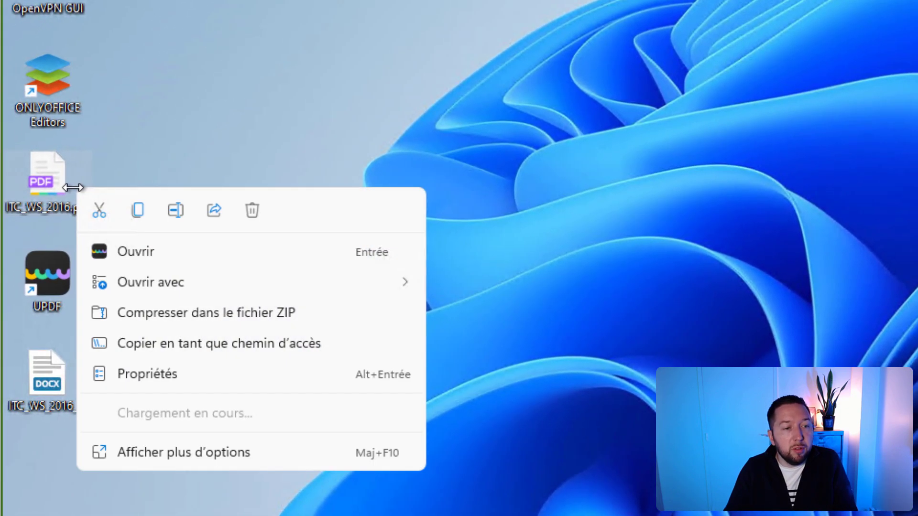
{"action": "mouse_move", "coordinate": [168, 280]}
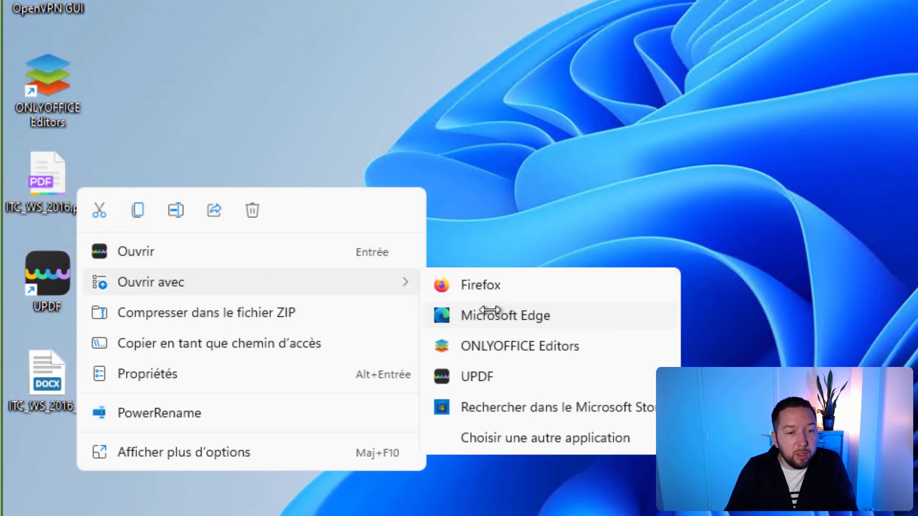
{"action": "left_click", "coordinate": [473, 316]}
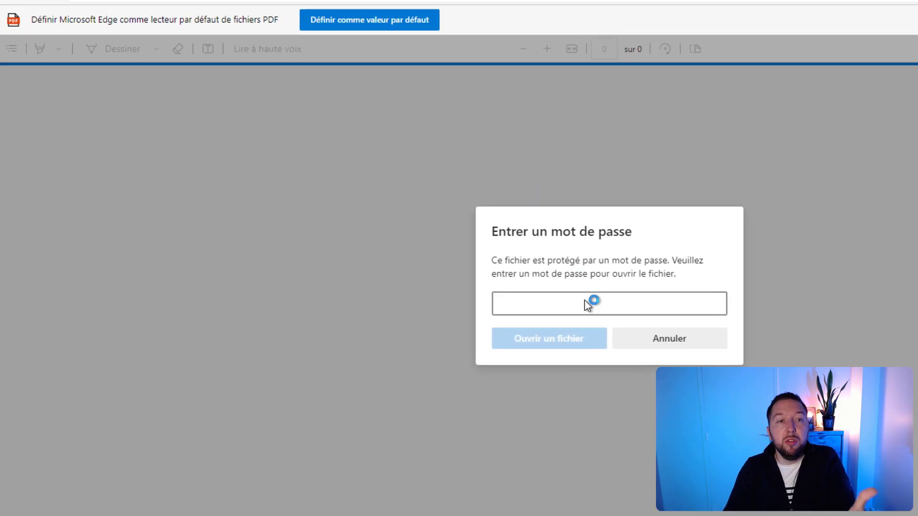
{"action": "left_click", "coordinate": [659, 343]}
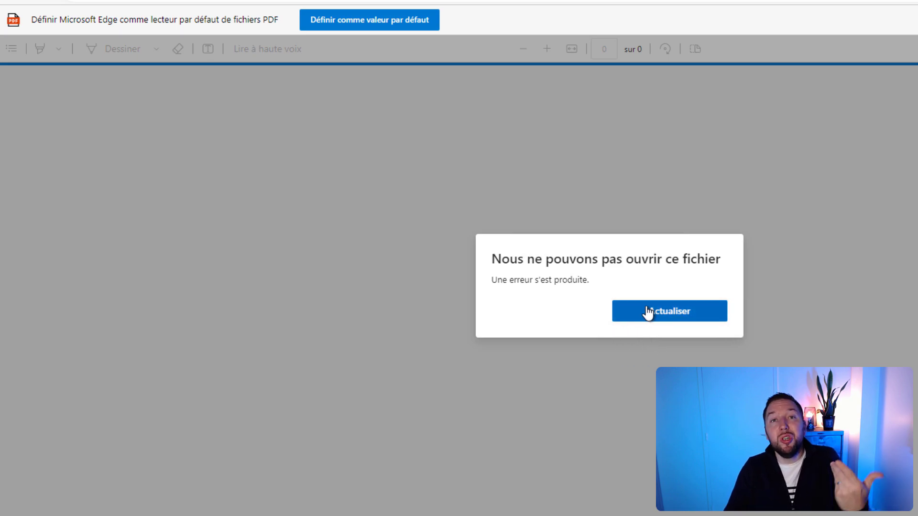
{"action": "left_click", "coordinate": [697, 313]}
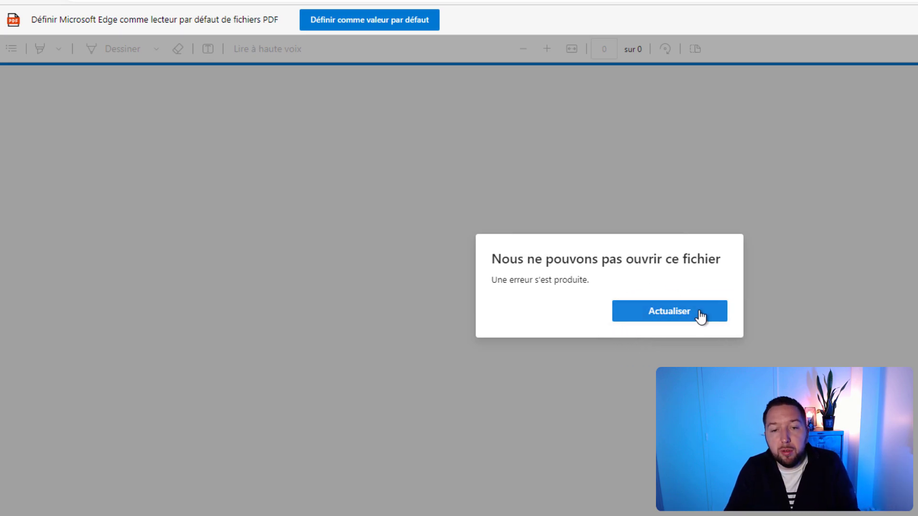